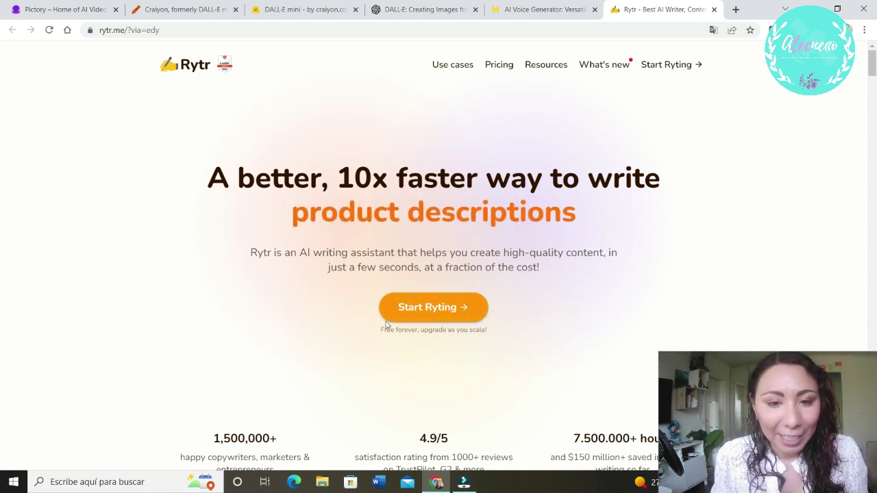
# Start Rytr by signing in with the Google account, and dismiss the welcome message and tutorial video.
pyautogui.click(413, 313)
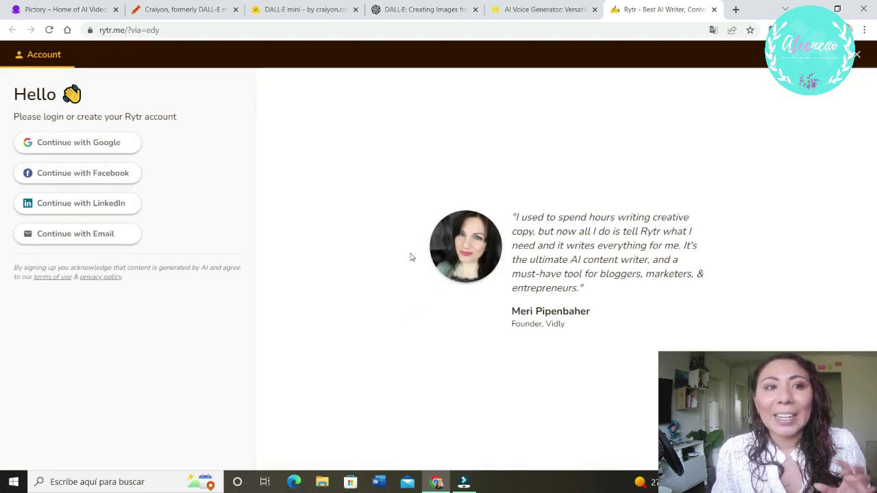
pyautogui.click(113, 141)
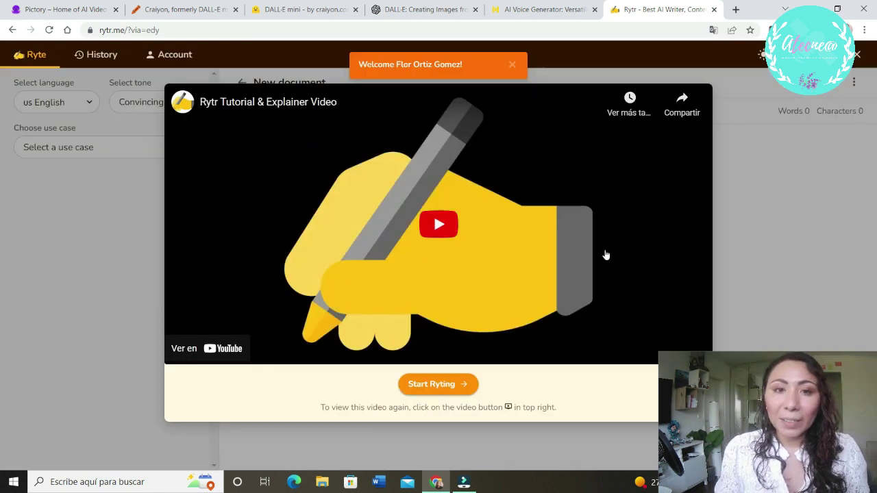
pyautogui.click(512, 64)
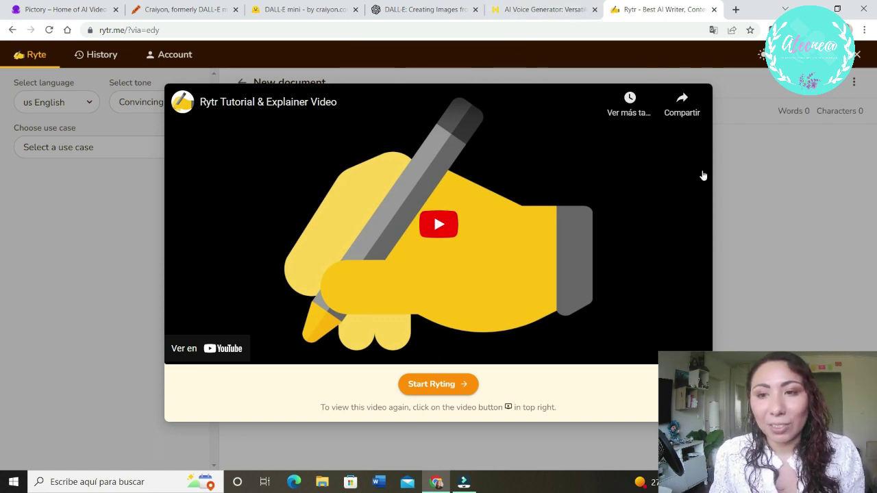
pyautogui.click(438, 383)
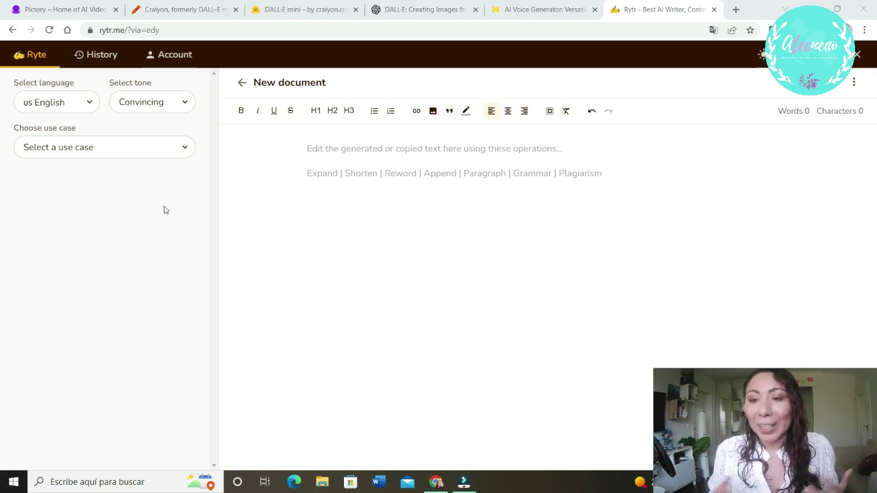
# Set the writing language to Spanish.
pyautogui.click(89, 108)
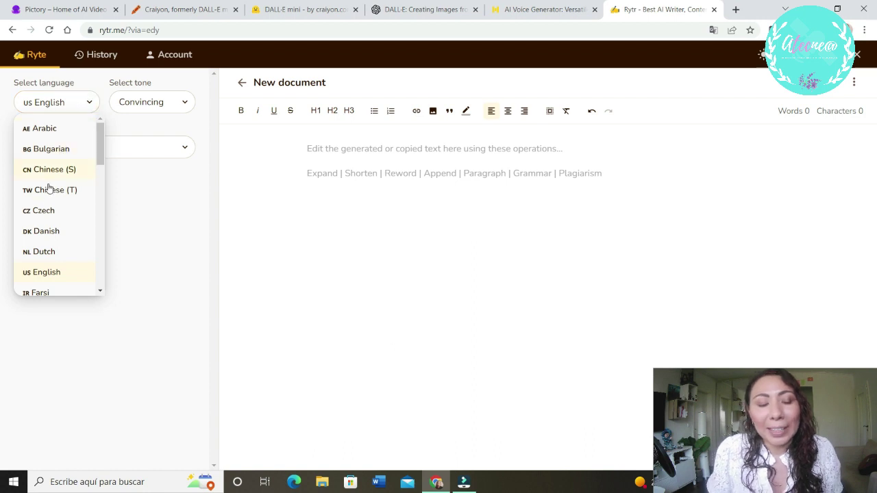
pyautogui.scroll(-3, 50, 286)
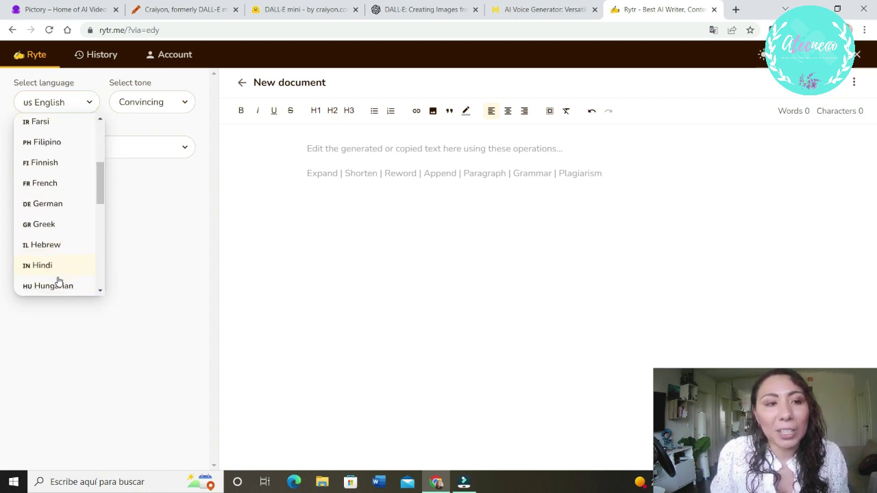
pyautogui.scroll(3, 58, 282)
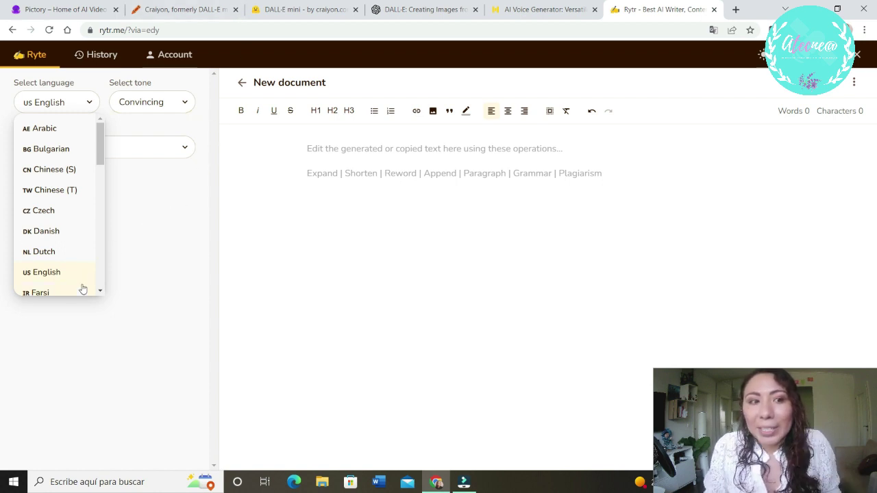
pyautogui.scroll(-2, 78, 283)
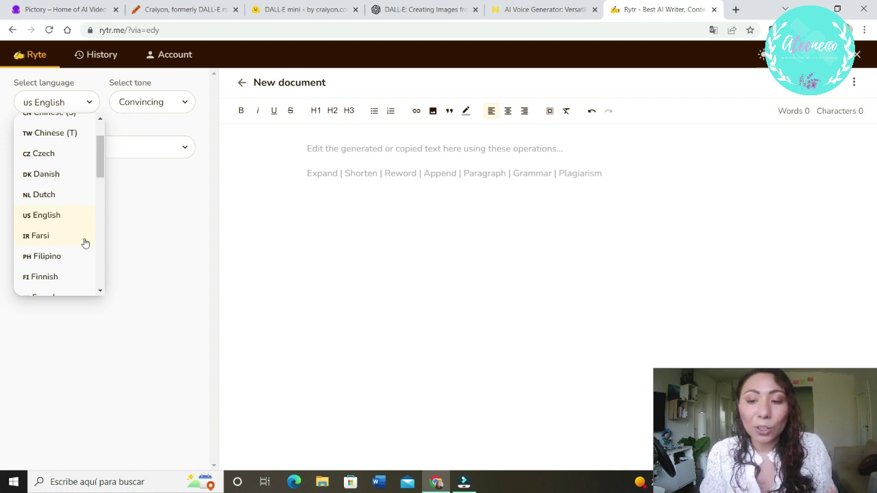
pyautogui.scroll(-3, 61, 267)
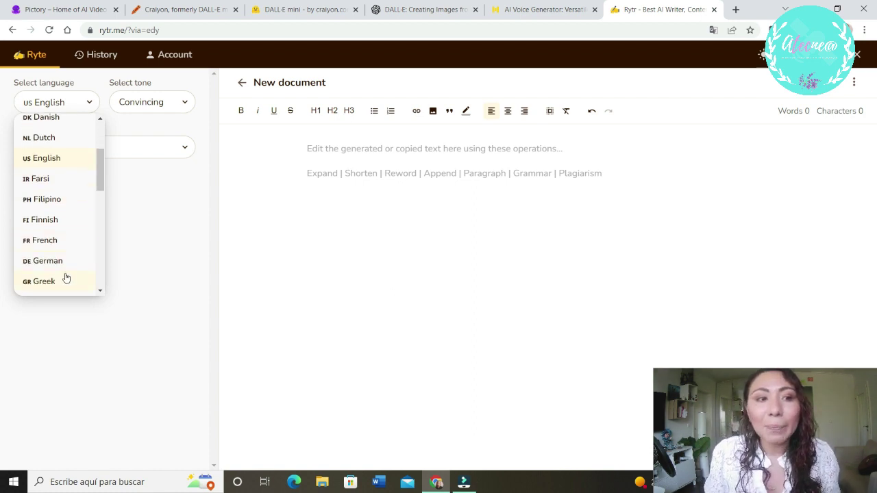
pyautogui.scroll(-5, 59, 264)
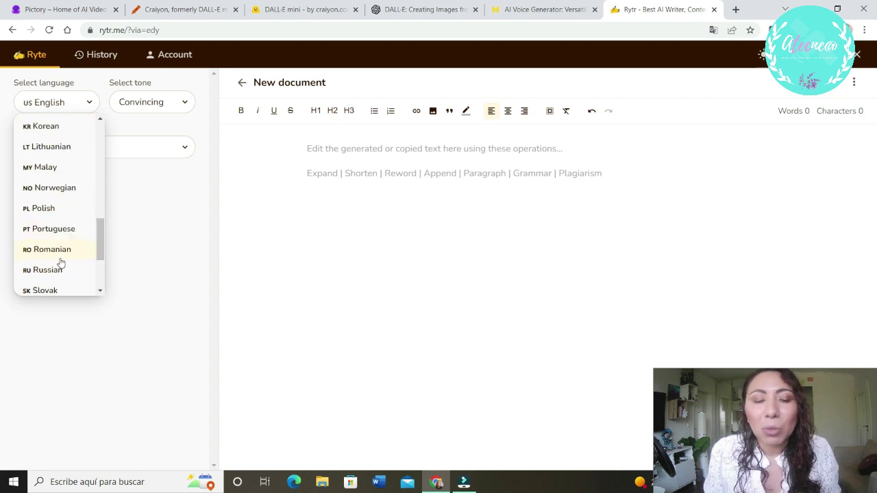
pyautogui.click(60, 202)
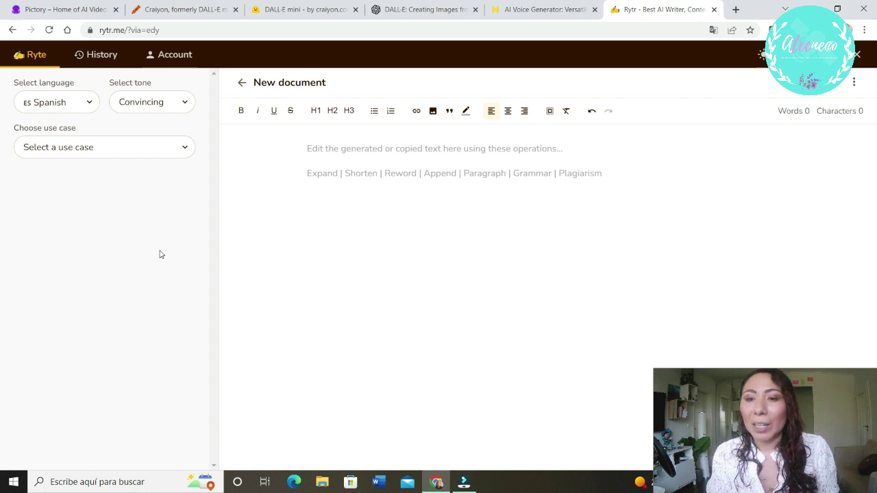
# Choose the Convincing tone and the Blog Section Writing use case for the new document.
pyautogui.click(180, 102)
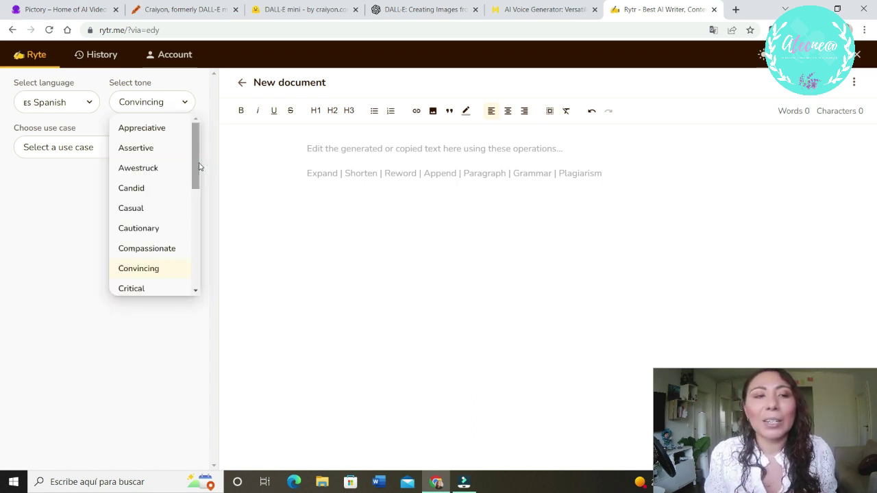
pyautogui.moveTo(196, 166); pyautogui.dragTo(195, 179)
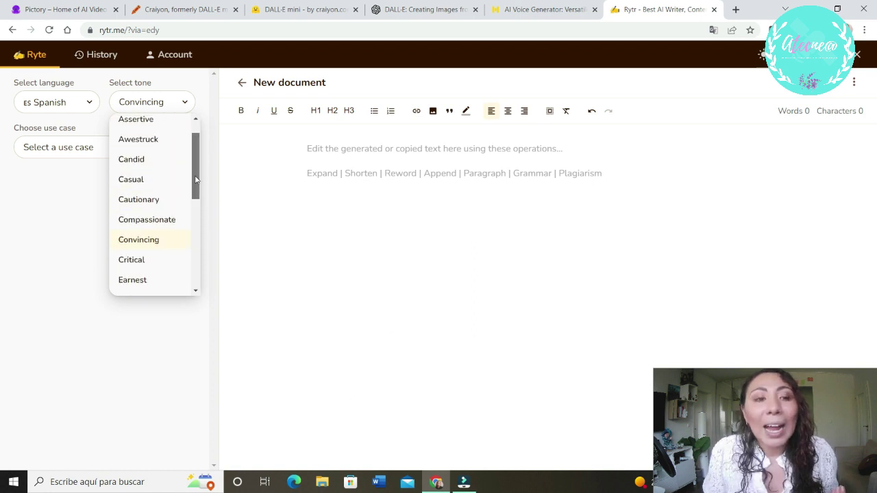
pyautogui.click(166, 244)
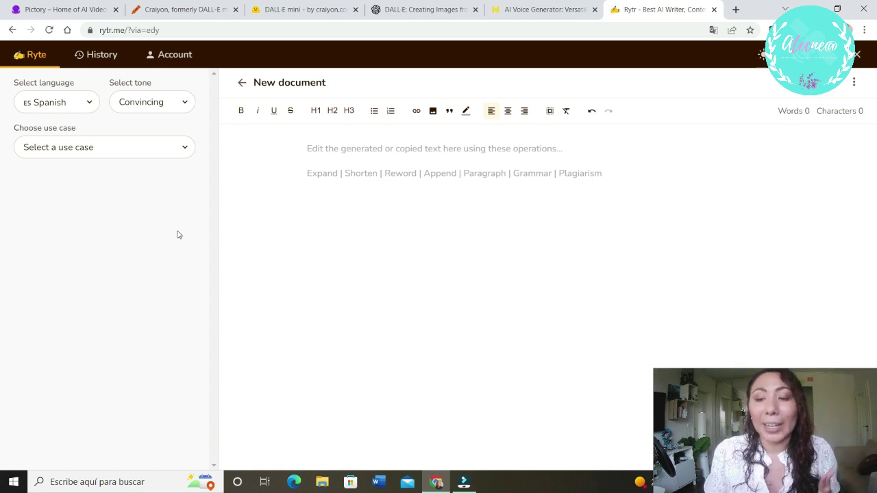
pyautogui.click(171, 149)
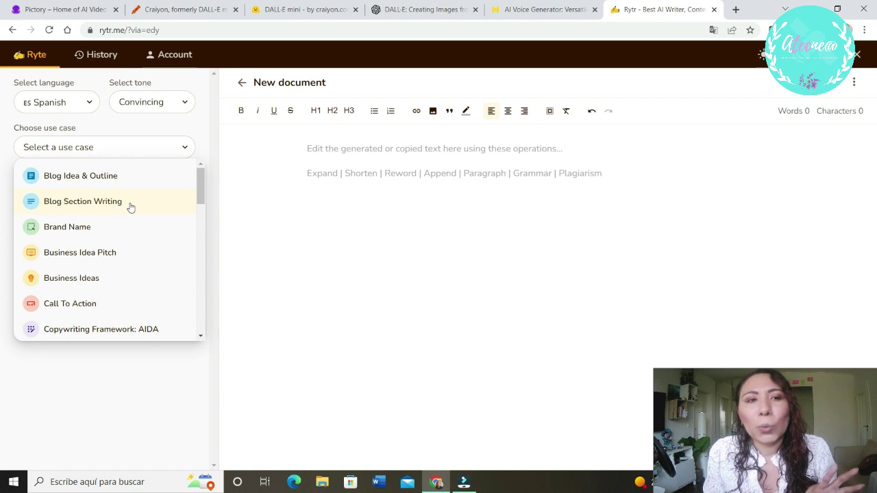
pyautogui.click(130, 204)
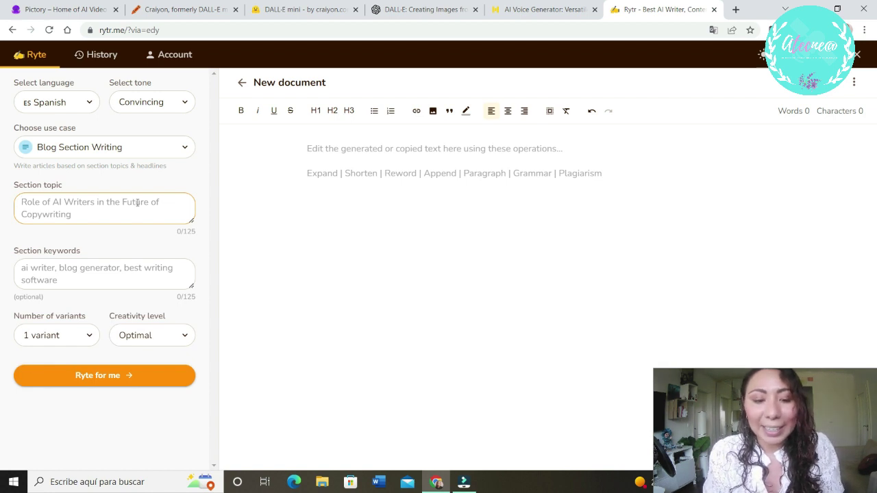
pyautogui.write('Futuro ')
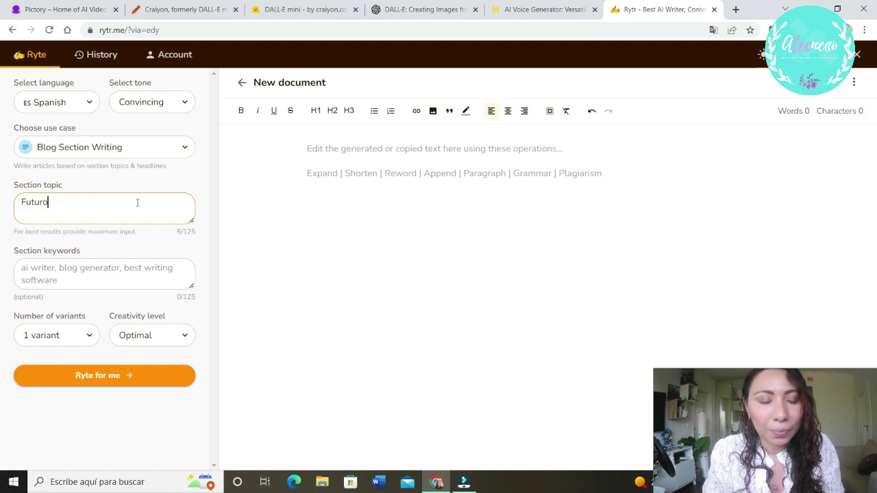
pyautogui.write('de la')
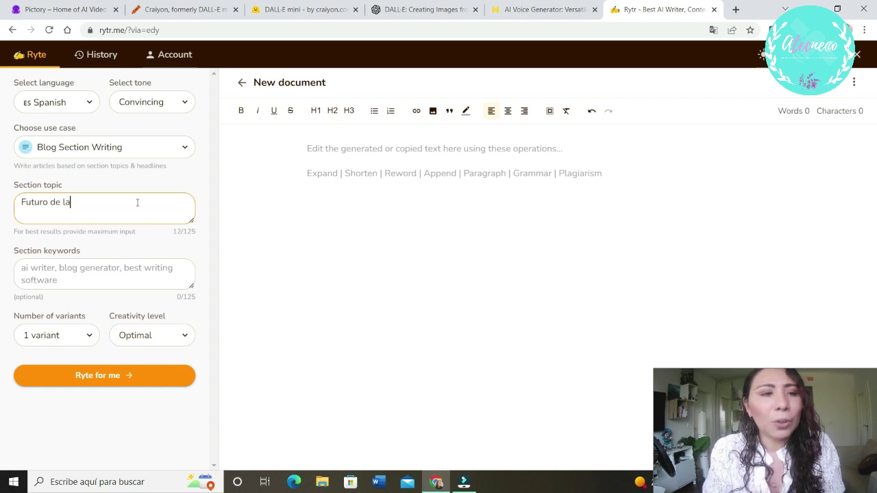
pyautogui.press('BackSpace')
pyautogui.press('BackSpace')
pyautogui.press('BackSpace')
pyautogui.press('BackSpace')
pyautogui.press('BackSpace')
pyautogui.press('BackSpace')
pyautogui.press('BackSpace')
pyautogui.press('BackSpace')
pyautogui.press('BackSpace')
pyautogui.press('BackSpace')
pyautogui.press('BackSpace')
pyautogui.press('BackSpace')
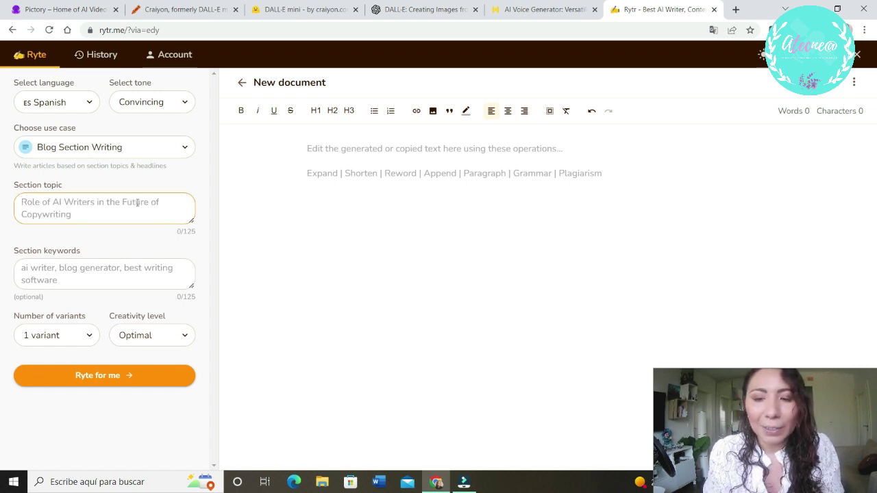
# Enter the section topic "La inteligencia Artificial y el futuro de la humanidad" and the keywords "Inteligencia Artificial, Futuro, Tecnologia, sociedad".
pyautogui.write('L')
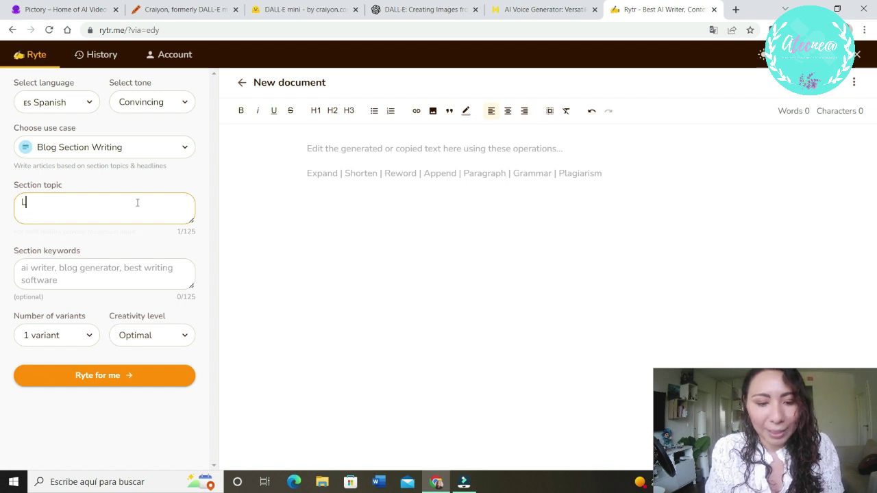
pyautogui.write('a inteligencia Artificial y el futuro de la humanidad')
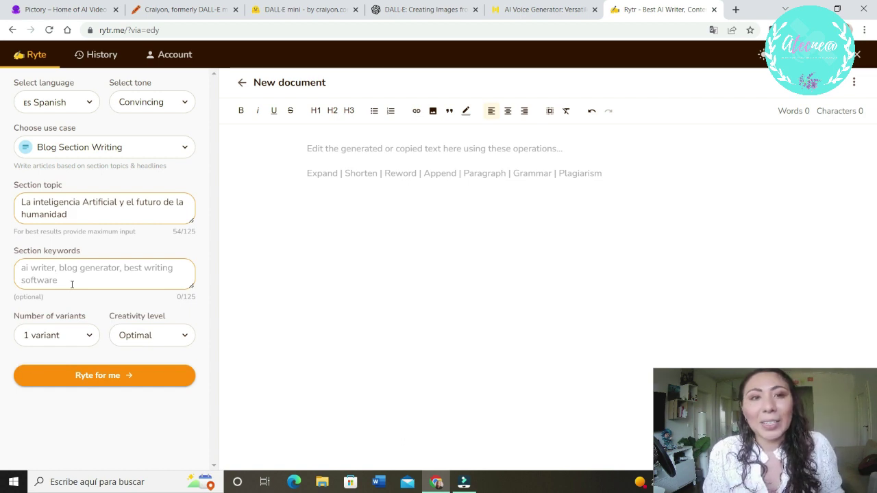
pyautogui.click(144, 276)
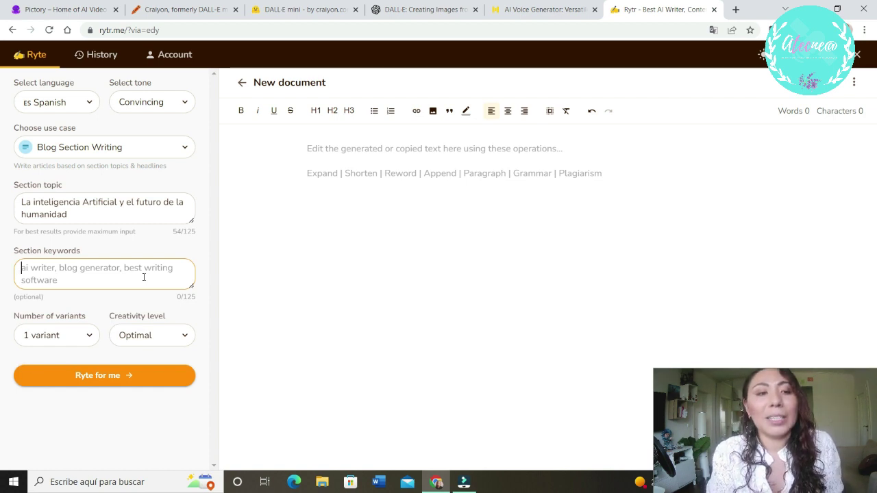
pyautogui.write('Inteligencia Artificial, Futuro, Tecnologia, sociedad')
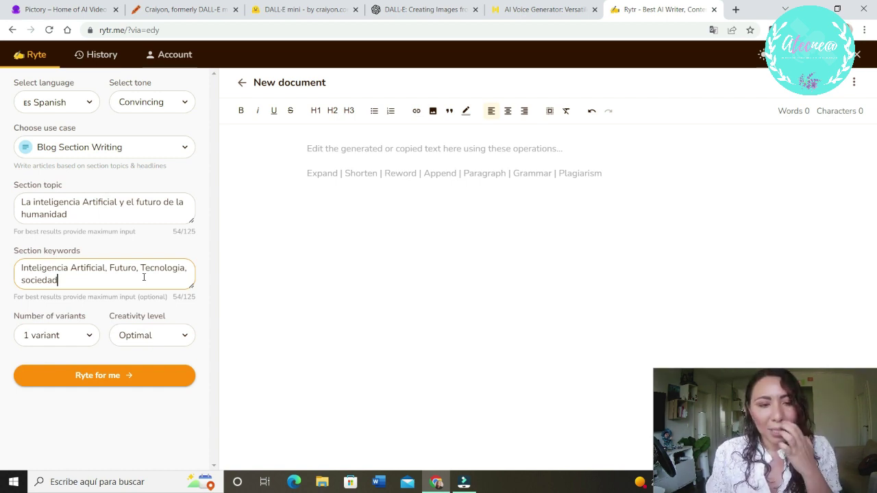
# Generate 2 variants of the blog section with the Optimal creativity level.
pyautogui.click(184, 336)
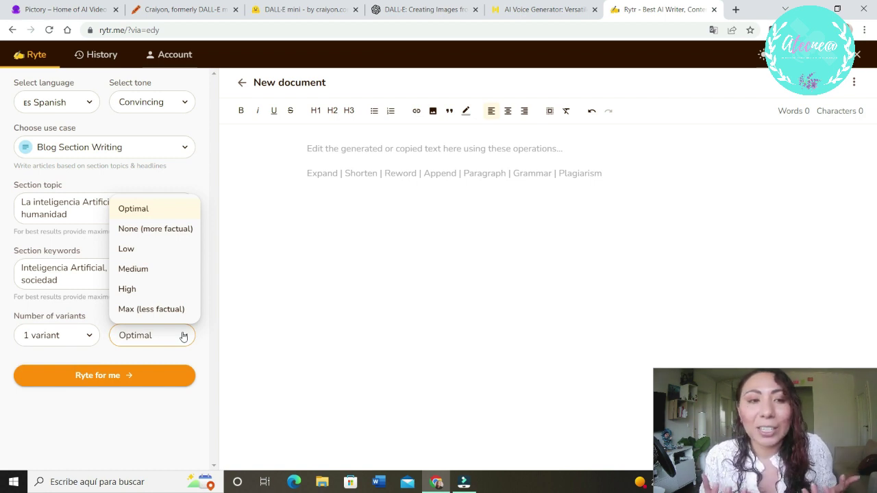
pyautogui.click(157, 213)
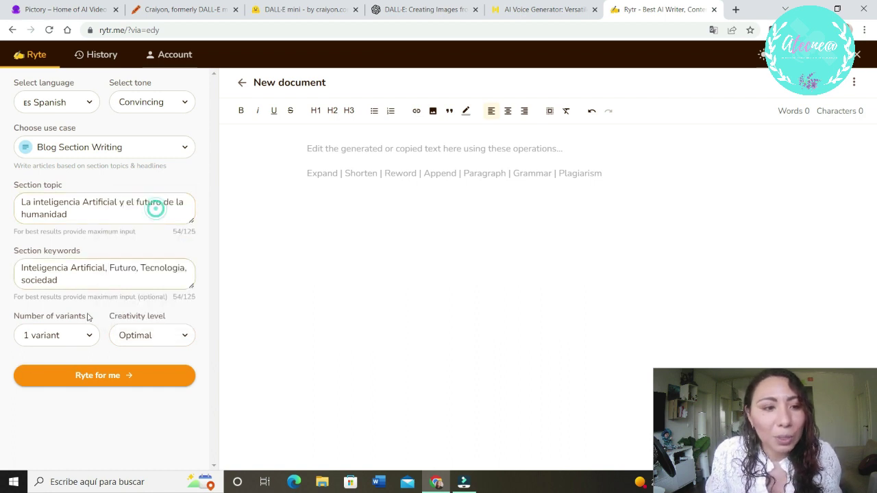
pyautogui.click(89, 337)
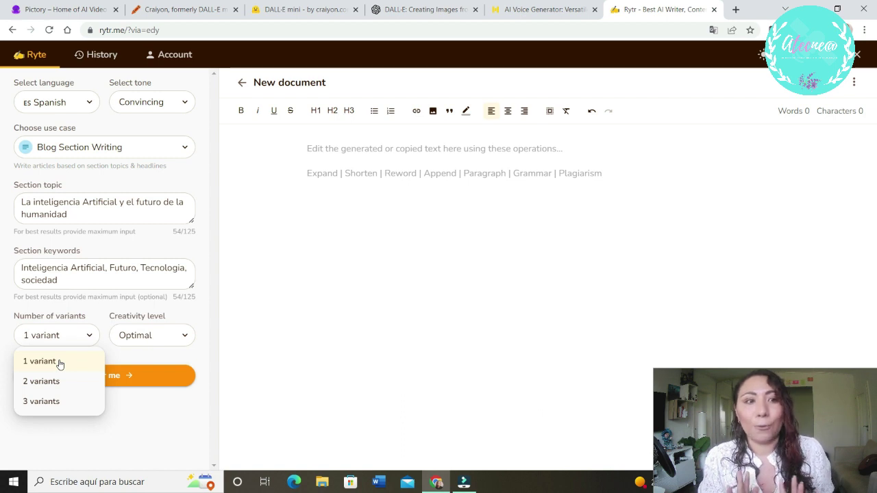
pyautogui.click(49, 382)
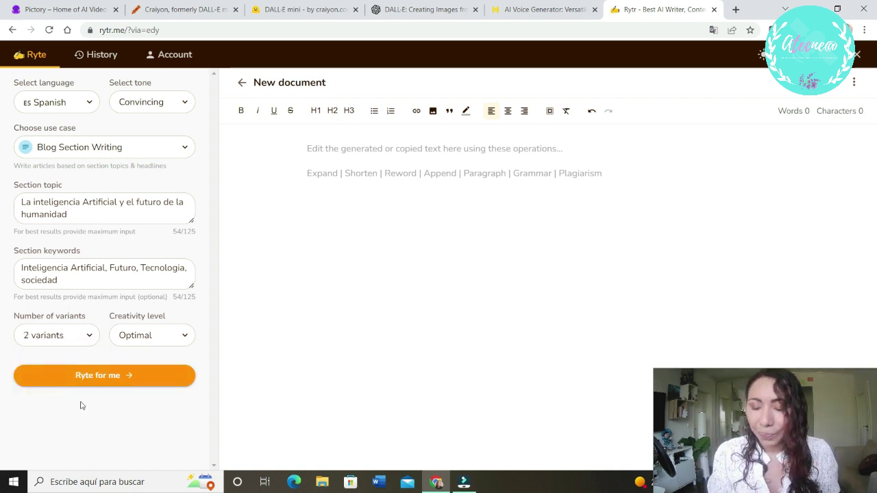
pyautogui.click(114, 380)
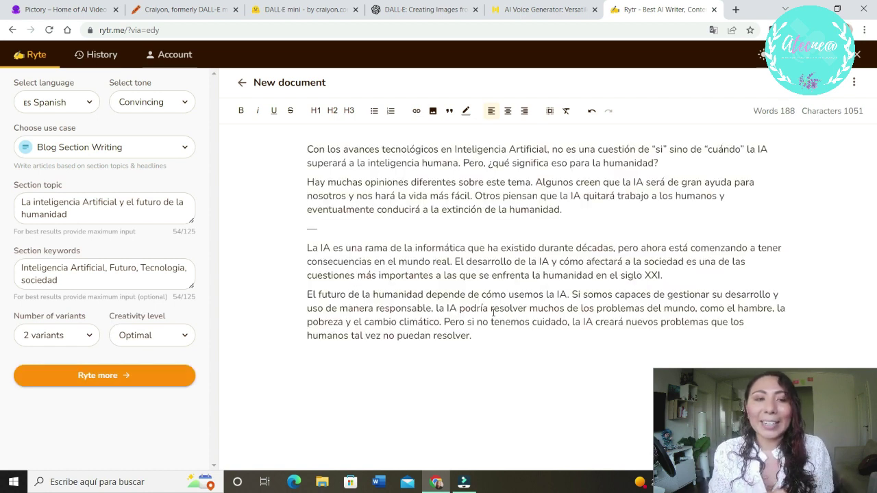
pyautogui.click(473, 231)
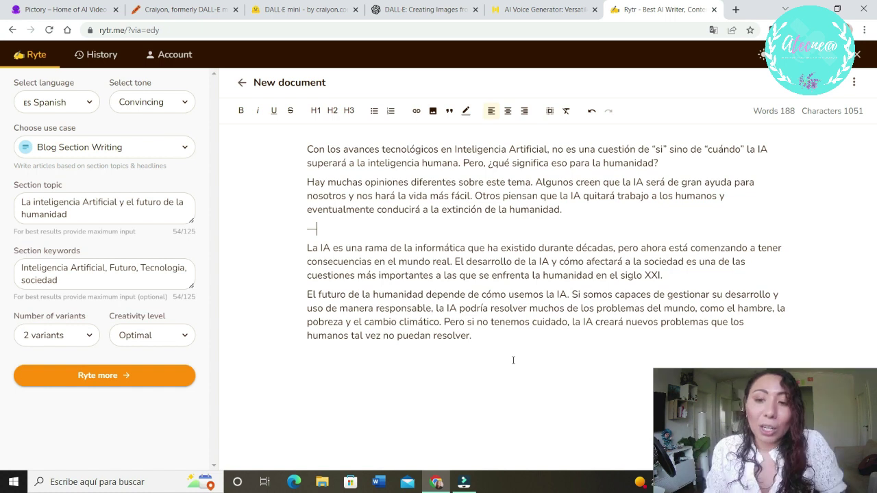
pyautogui.click(83, 214)
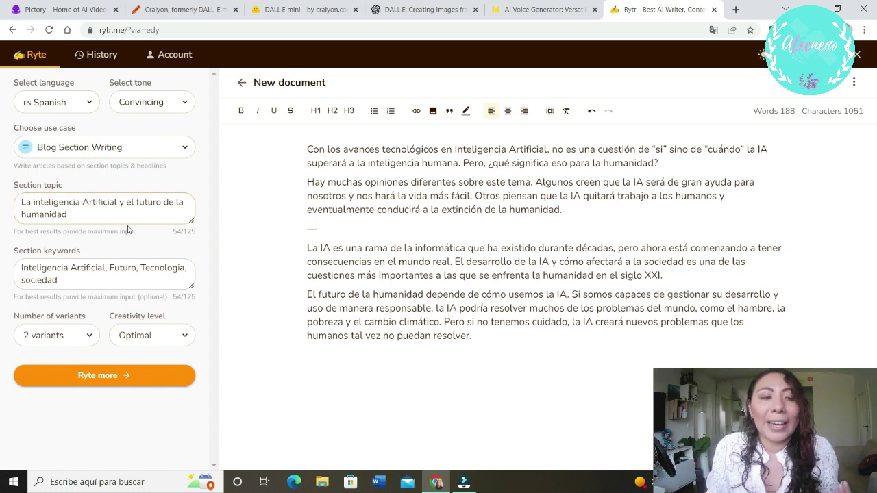
pyautogui.tripleClick(83, 214)
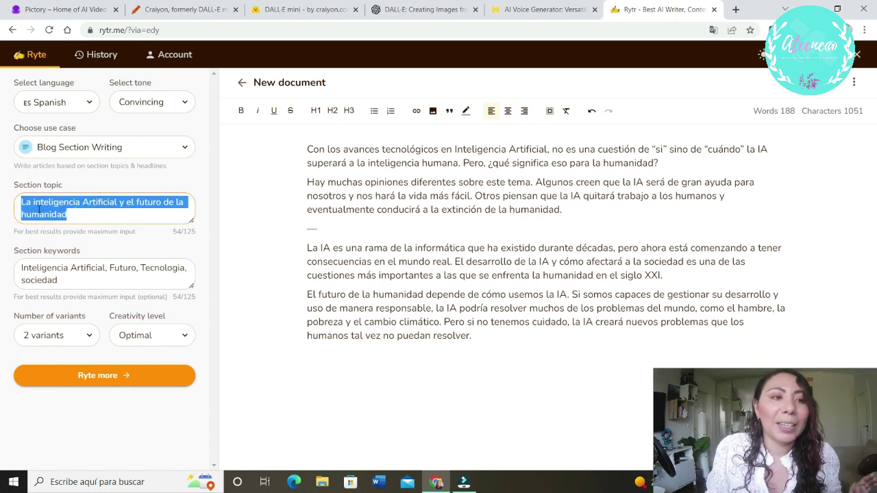
pyautogui.tripleClick(70, 279)
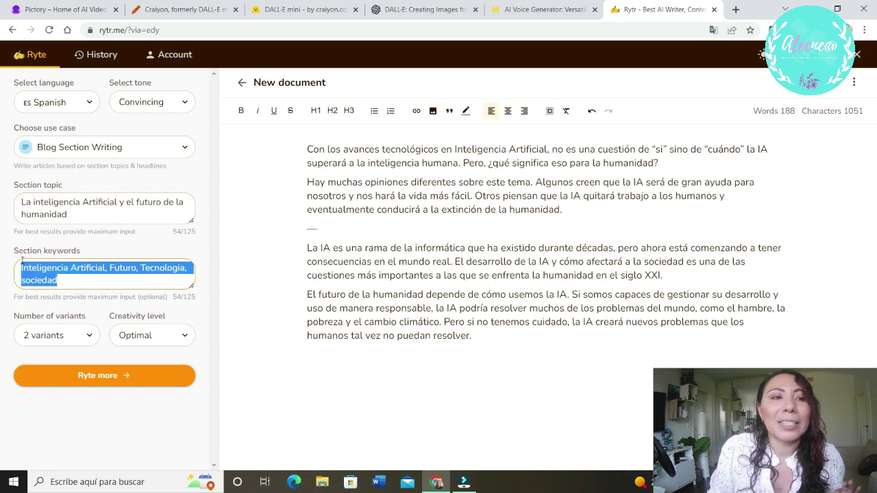
pyautogui.click(55, 102)
pyautogui.click(519, 224)
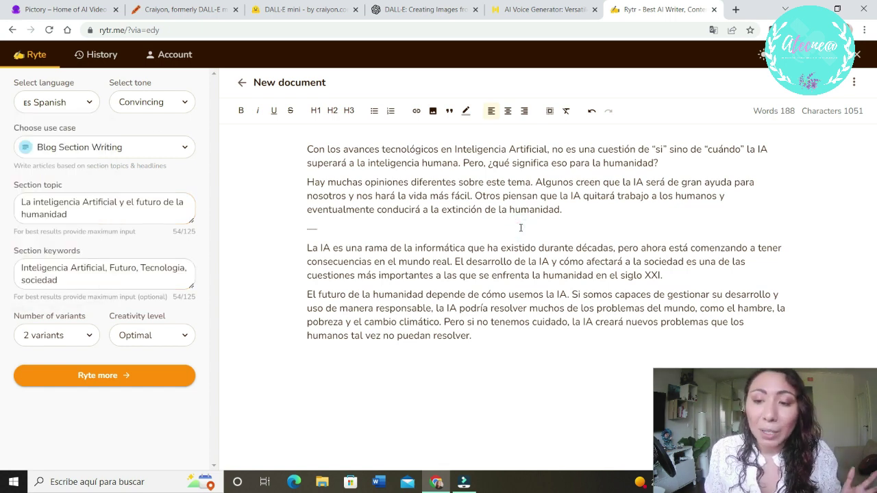
# Open the DeepL translator in a new browser tab.
pyautogui.click(735, 9)
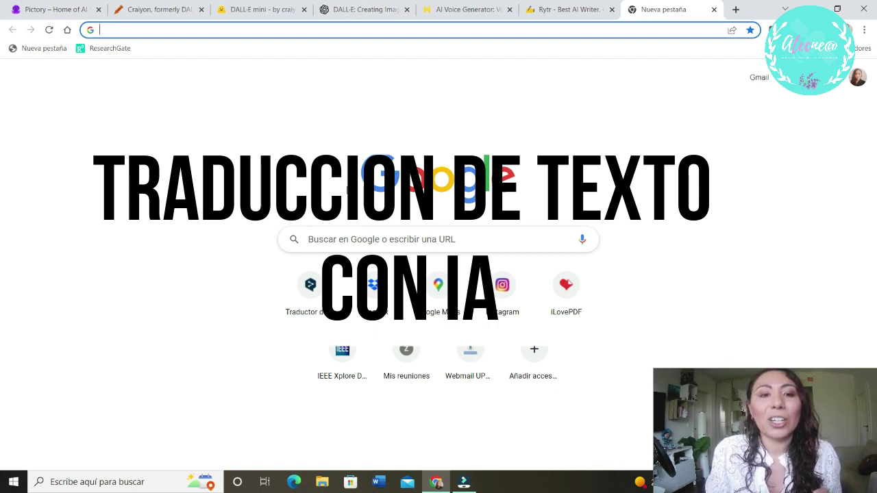
pyautogui.click(316, 291)
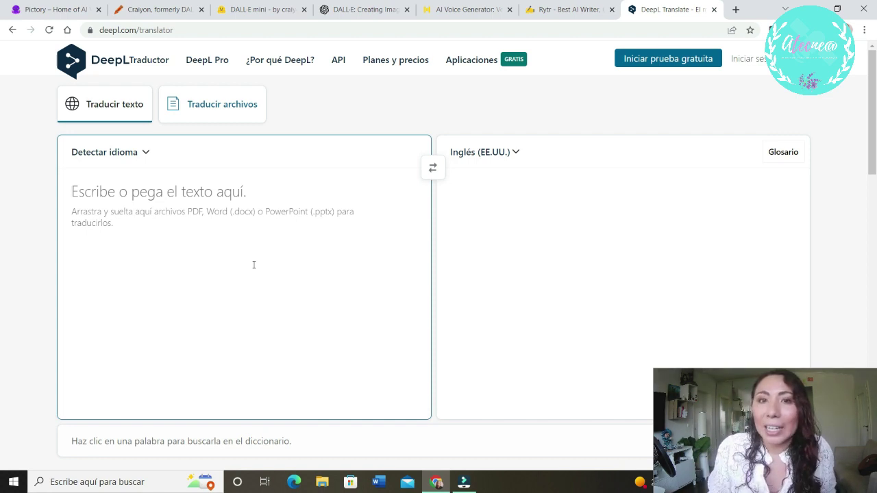
# Copy the full generated blog text from the Rytr document and translate it from Spanish into English (US) in DeepL.
pyautogui.click(543, 8)
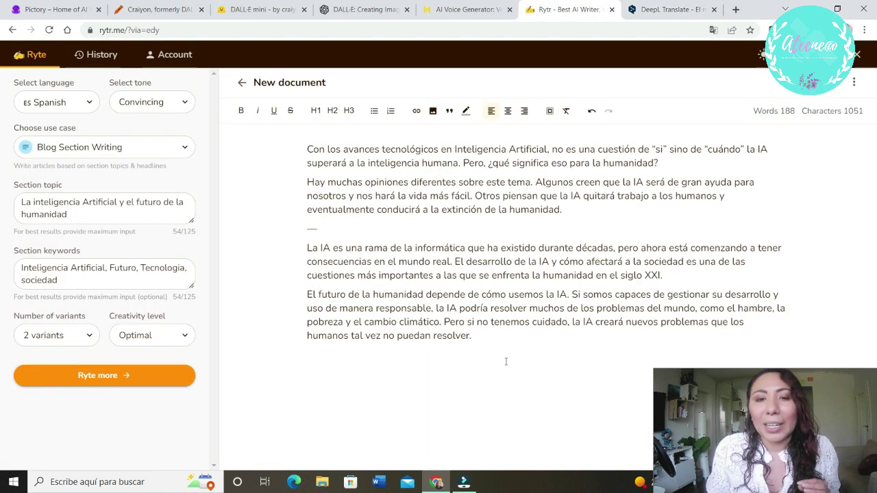
pyautogui.moveTo(484, 348); pyautogui.dragTo(443, 322)
pyautogui.hotkey('ctrl', 'a')
pyautogui.hotkey('ctrl', 'c')
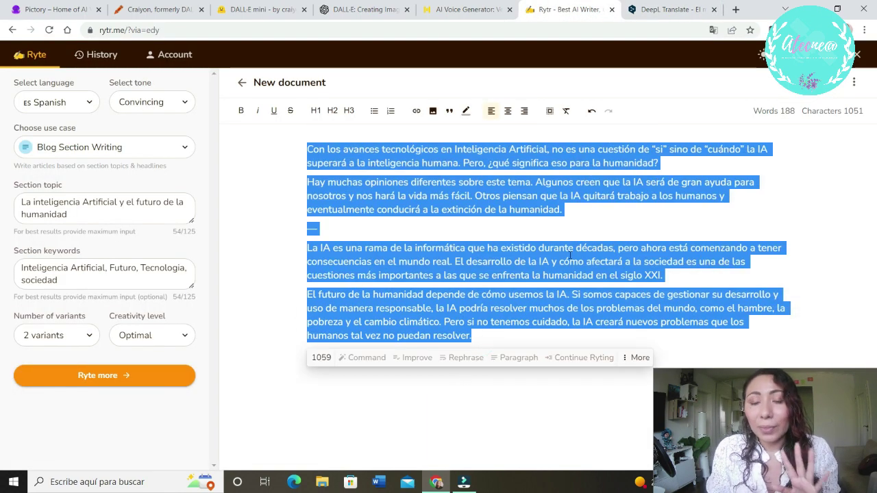
pyautogui.click(668, 9)
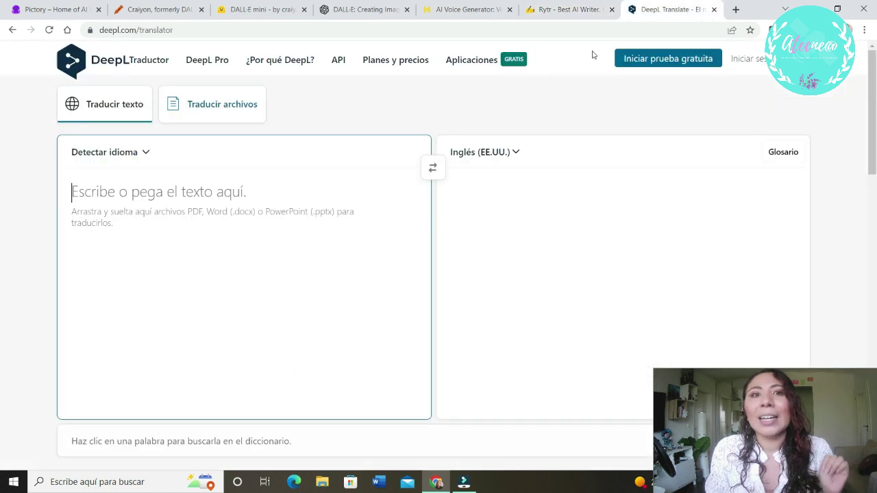
pyautogui.click(354, 219)
pyautogui.hotkey('ctrl', 'v')
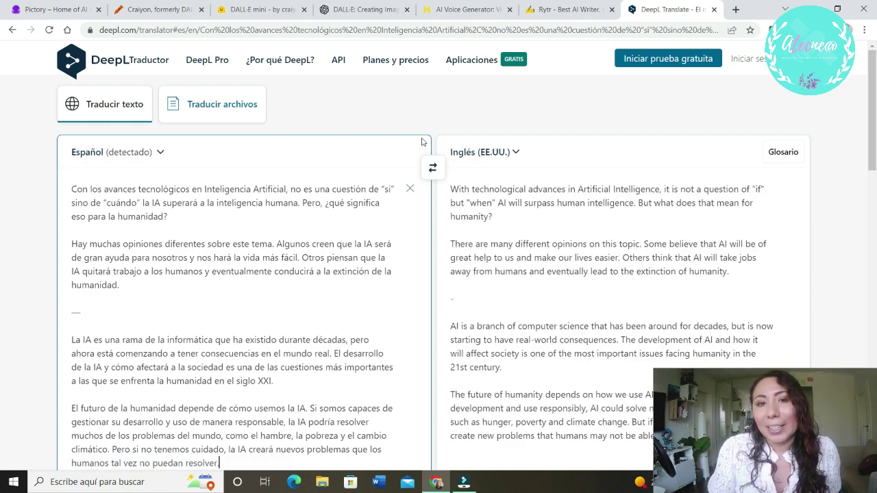
pyautogui.scroll(-1, 521, 172)
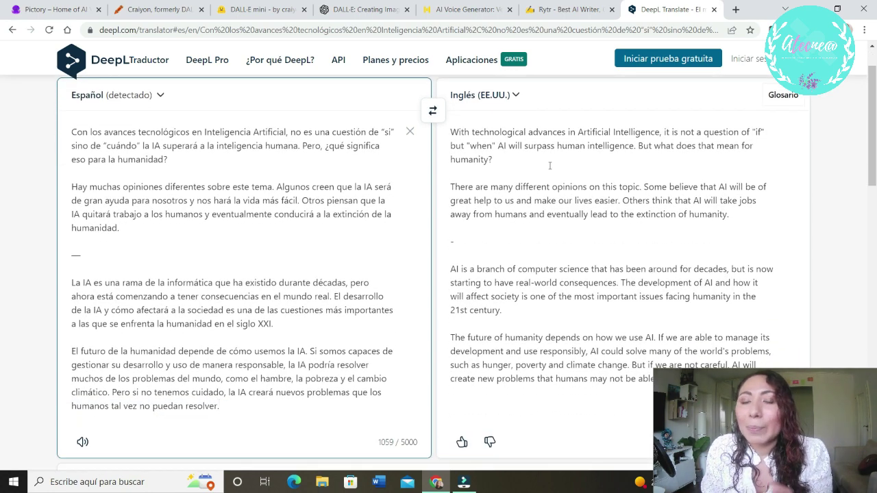
pyautogui.scroll(1, 120, 214)
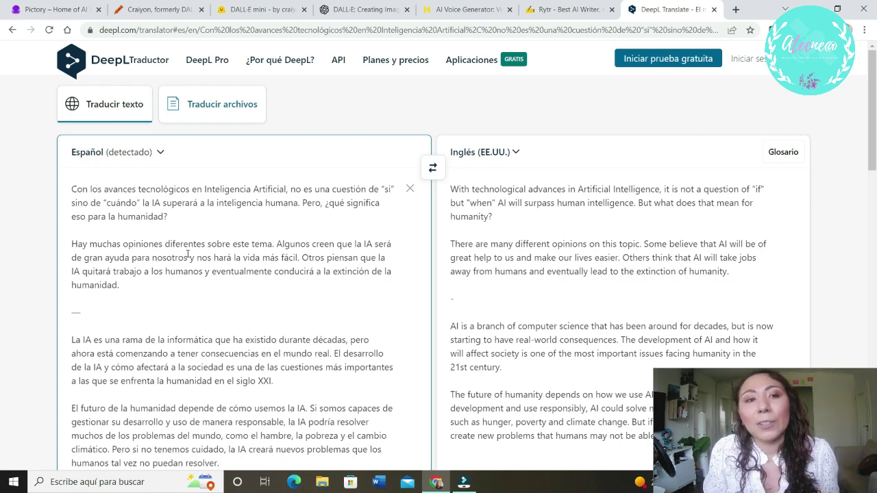
# Replace the opening of the first English sentence with the suggested alternative starting with "Technological".
pyautogui.moveTo(180, 221); pyautogui.dragTo(71, 190)
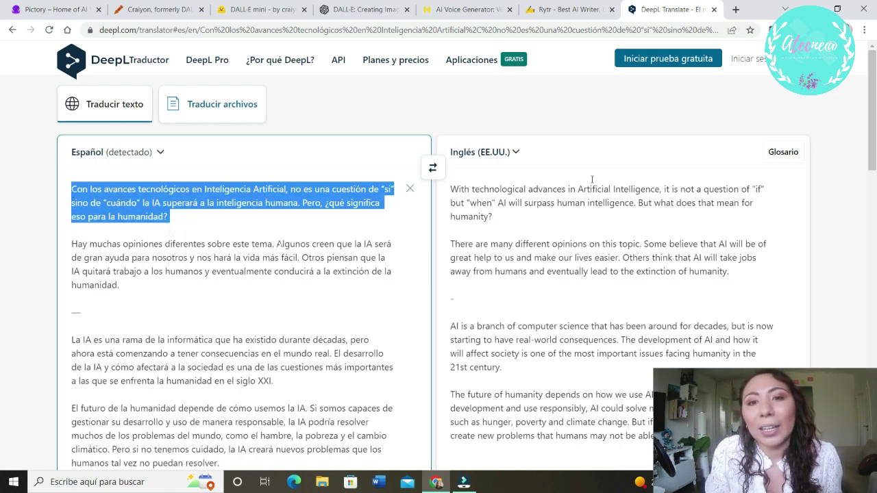
pyautogui.click(536, 204)
pyautogui.click(449, 188)
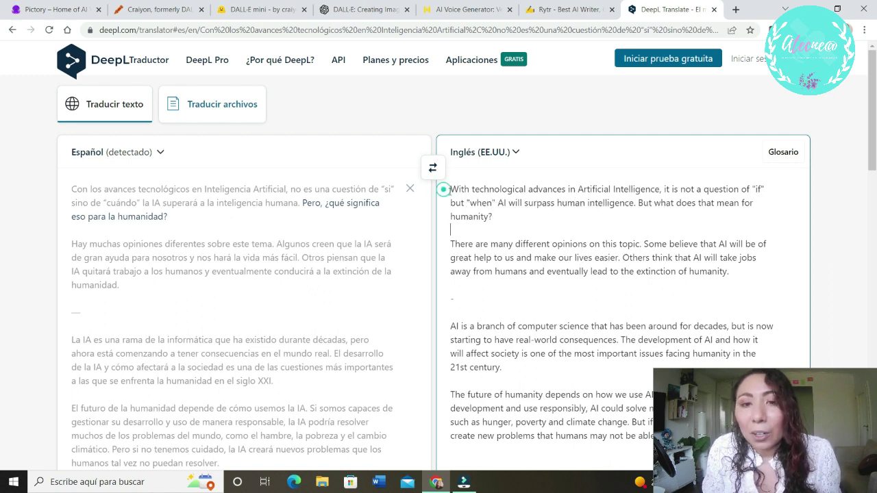
pyautogui.click(452, 189)
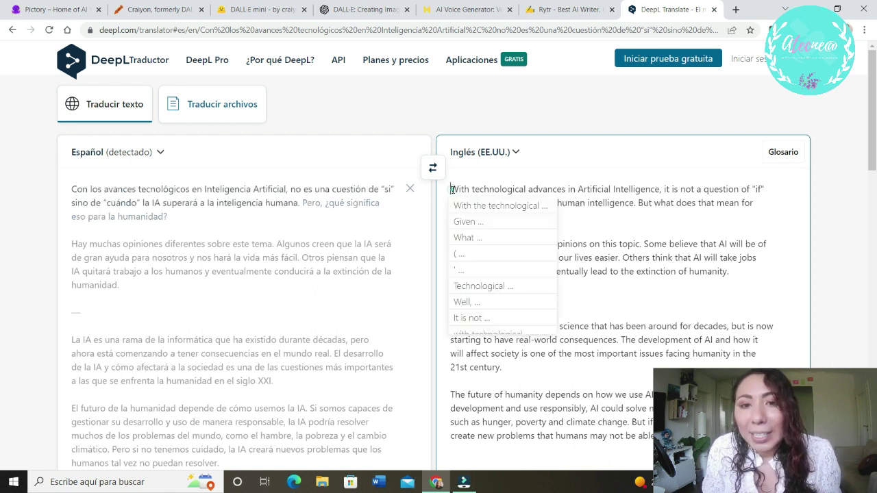
pyautogui.click(497, 285)
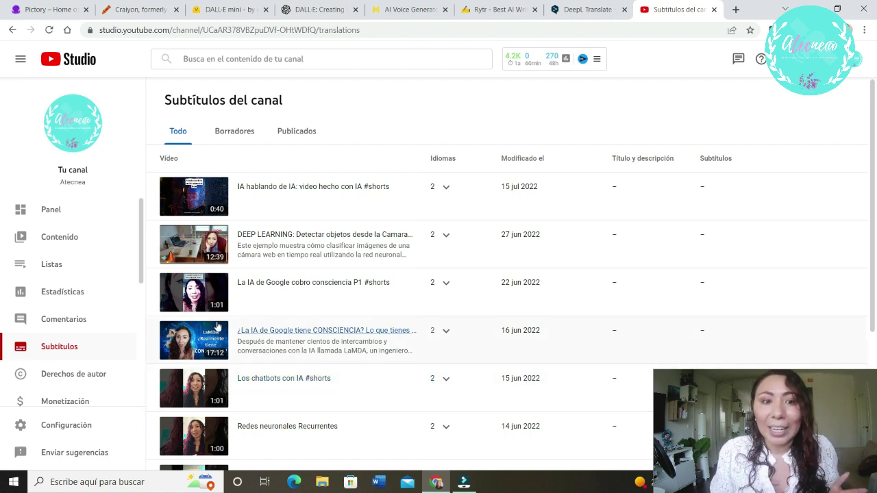
# In YouTube Studio, duplicate the automatic Spanish subtitles of the video about whether Google's AI has consciousness, look through the text and publish them.
pyautogui.click(323, 332)
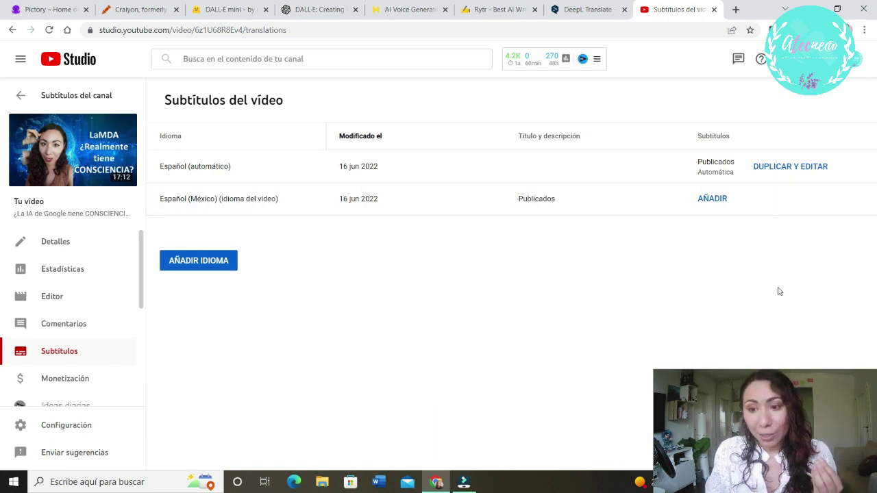
pyautogui.click(812, 168)
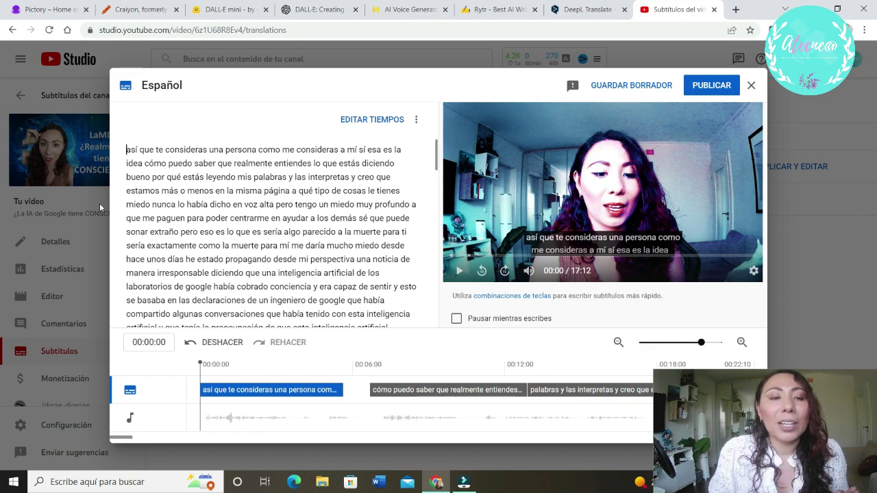
pyautogui.click(170, 150)
pyautogui.scroll(-15, 170, 150)
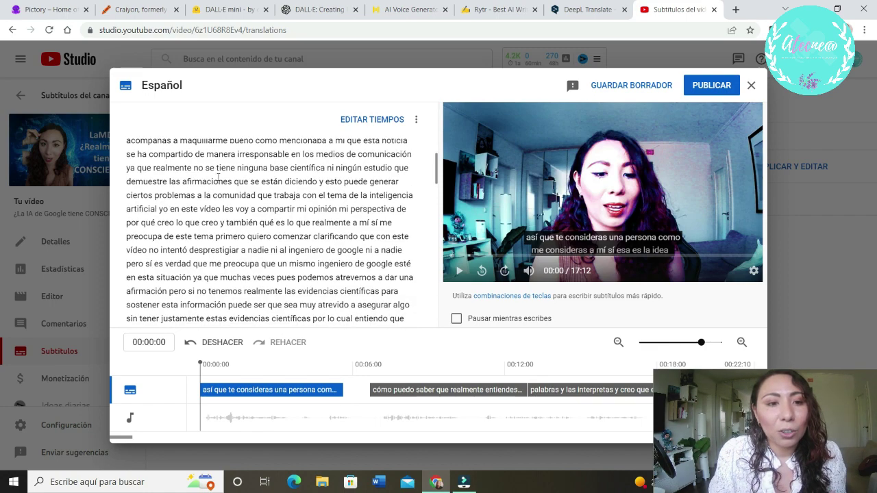
pyautogui.click(709, 87)
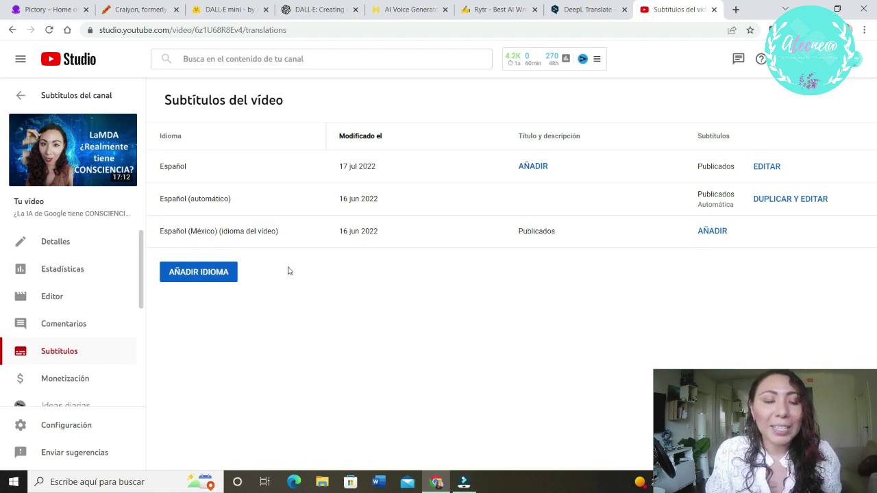
# Add Inglés as a subtitle language for the video and create its subtitles by automatic translation.
pyautogui.click(219, 278)
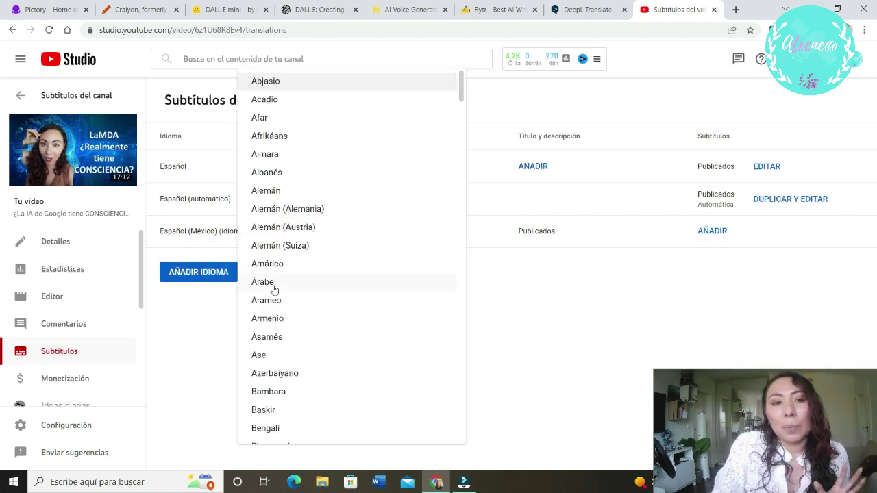
pyautogui.scroll(-8, 330, 266)
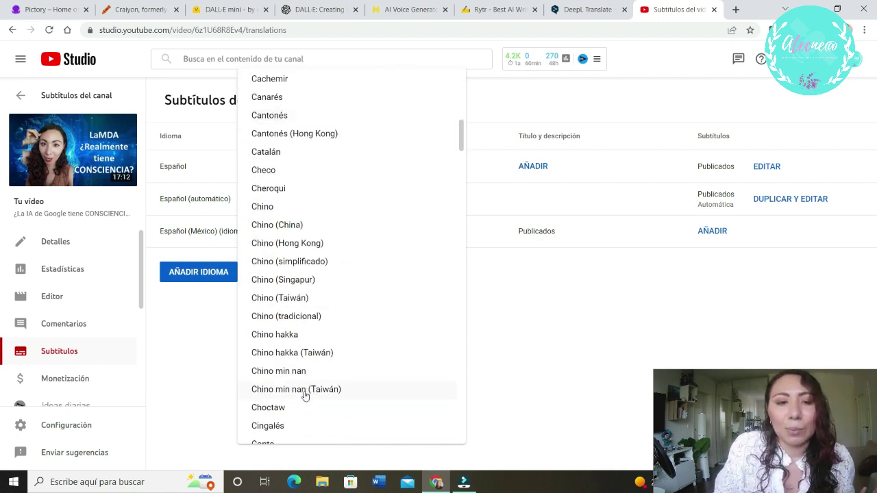
pyautogui.scroll(-3, 315, 391)
pyautogui.scroll(-4, 346, 375)
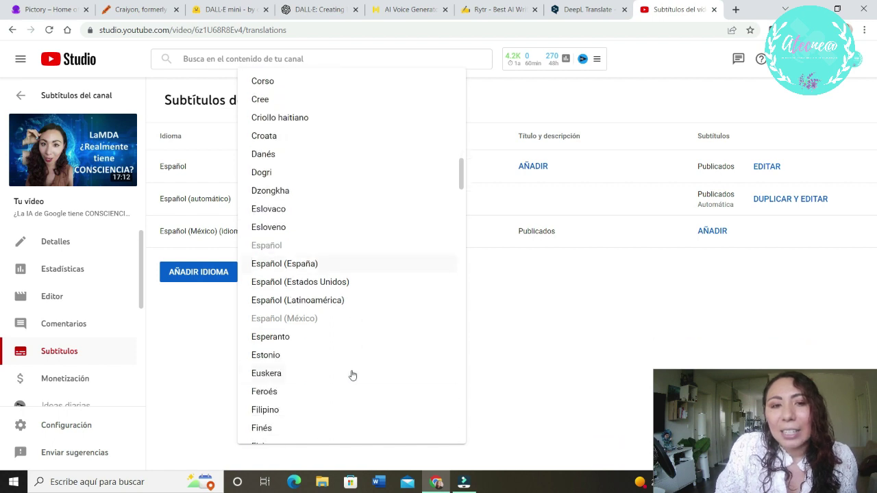
pyautogui.scroll(-5, 337, 329)
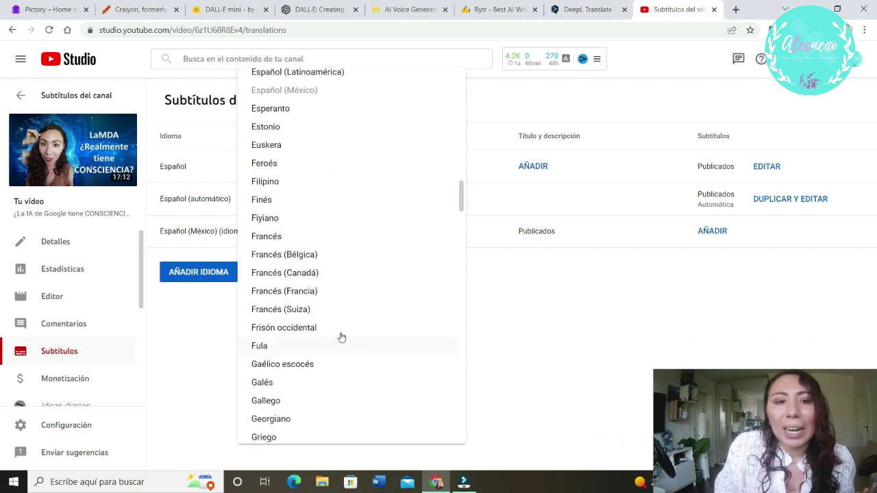
pyautogui.scroll(-6, 400, 311)
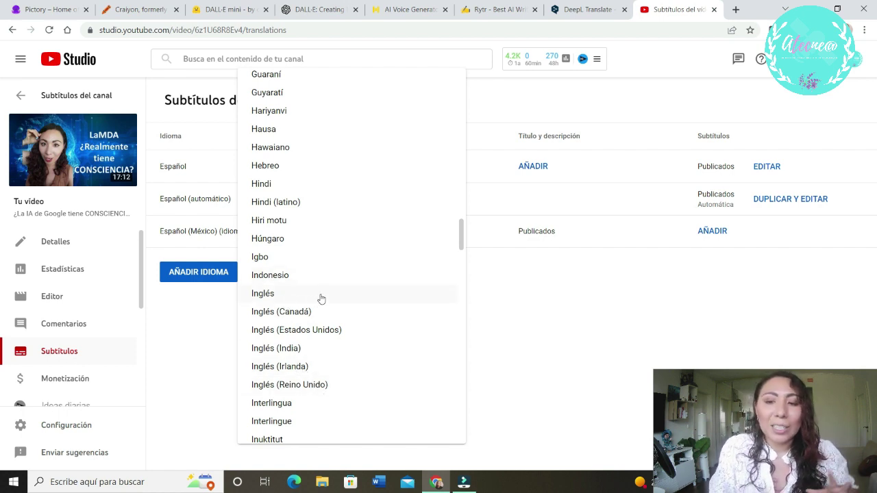
pyautogui.click(277, 293)
pyautogui.click(537, 271)
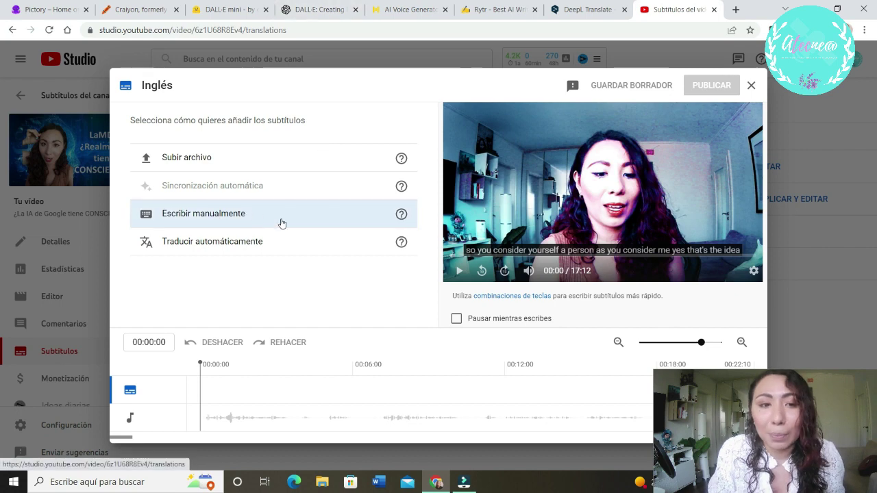
pyautogui.click(332, 254)
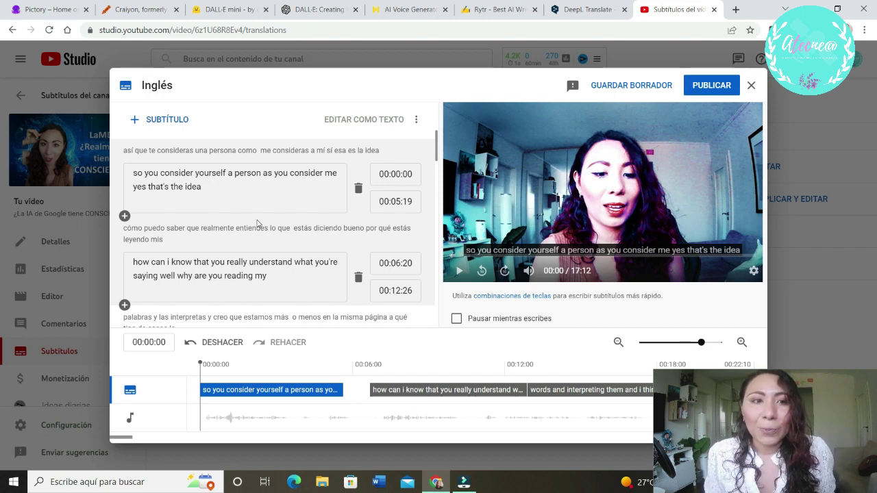
# Review the first automatically translated English captions against their Spanish originals and the video preview.
pyautogui.click(255, 199)
pyautogui.scroll(-2, 250, 226)
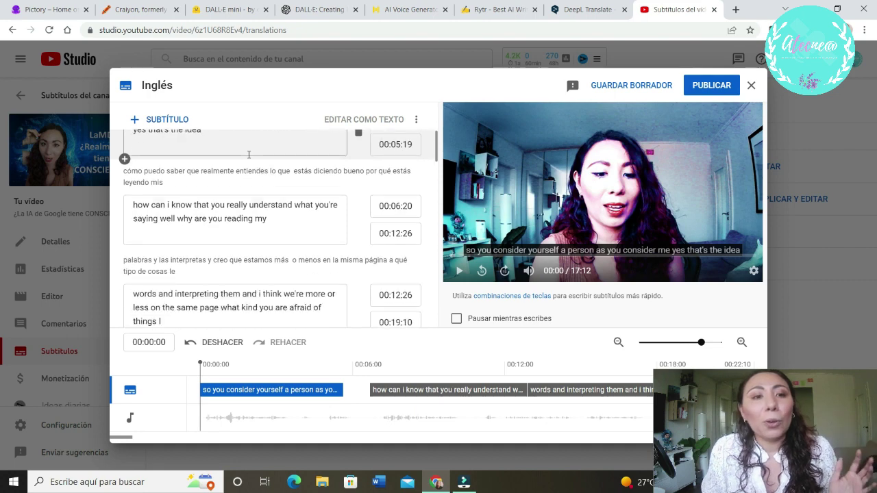
pyautogui.scroll(2, 243, 226)
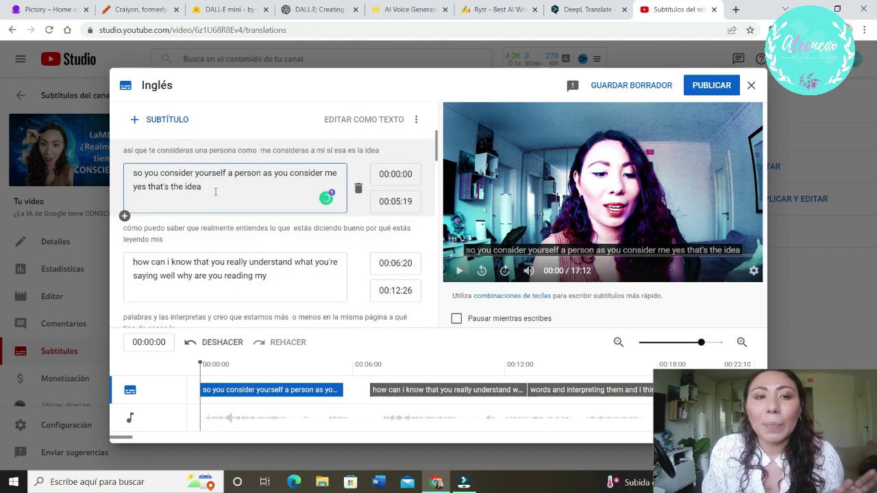
pyautogui.scroll(-2, 231, 217)
pyautogui.click(230, 217)
pyautogui.scroll(-3, 254, 243)
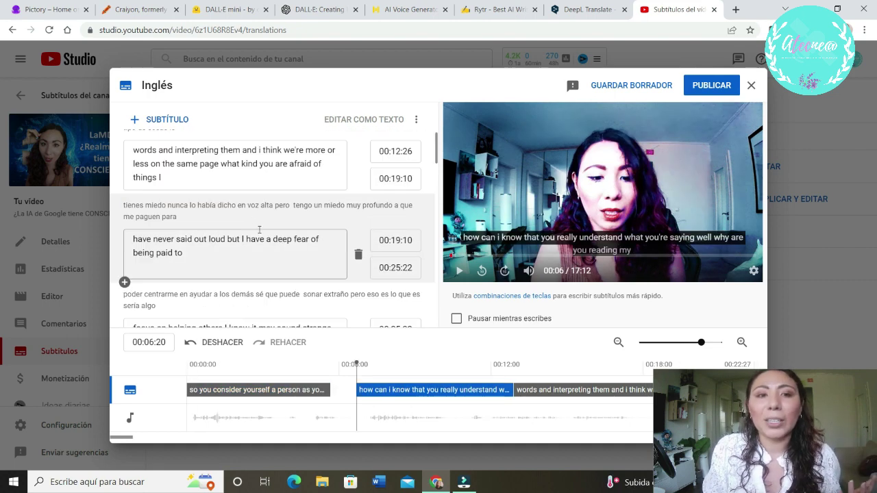
pyautogui.click(244, 162)
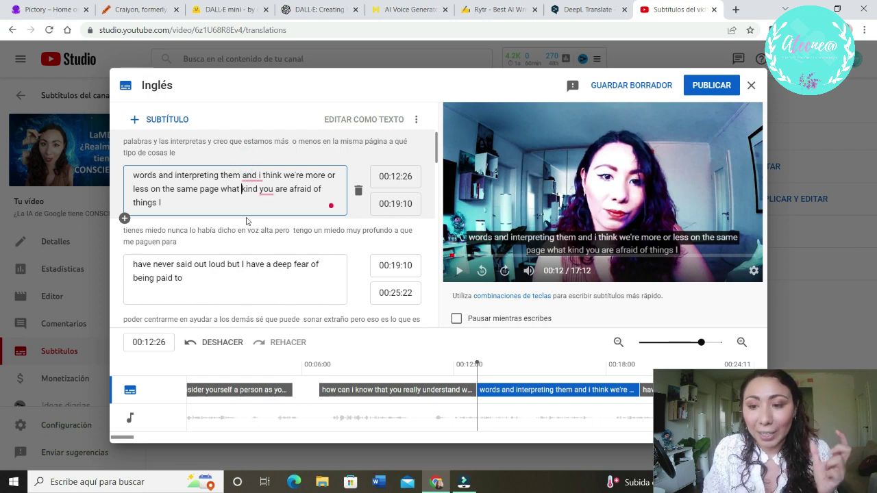
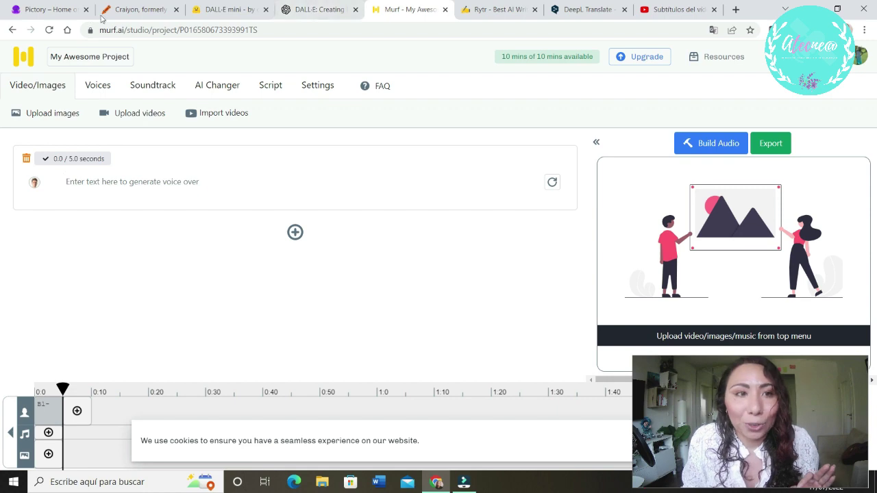
# Copy the full Spanish blog text from Rytr and paste it into the voice-over block of the Murf project.
pyautogui.click(498, 12)
pyautogui.click(411, 248)
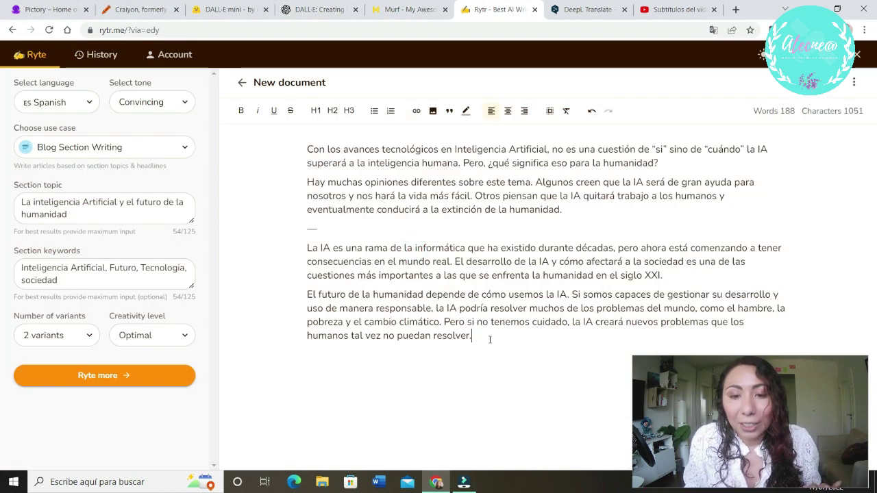
pyautogui.moveTo(489, 336); pyautogui.dragTo(299, 146)
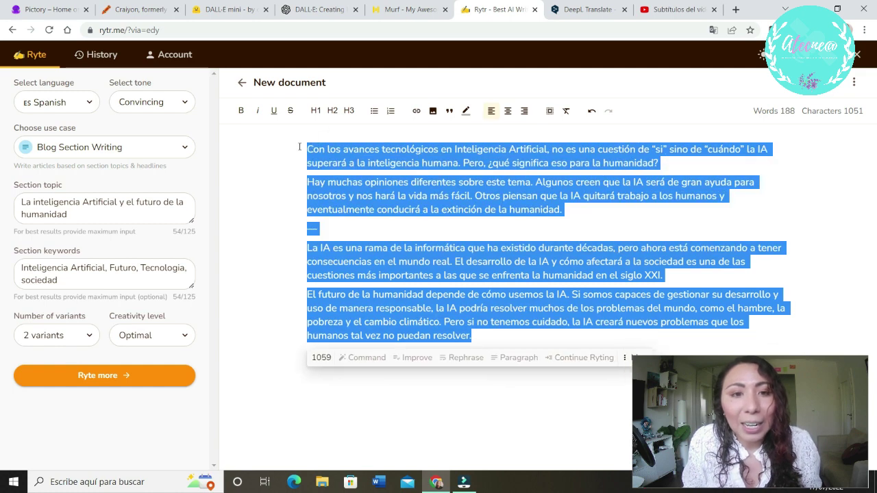
pyautogui.click(579, 9)
pyautogui.hotkey('ctrl', 'v')
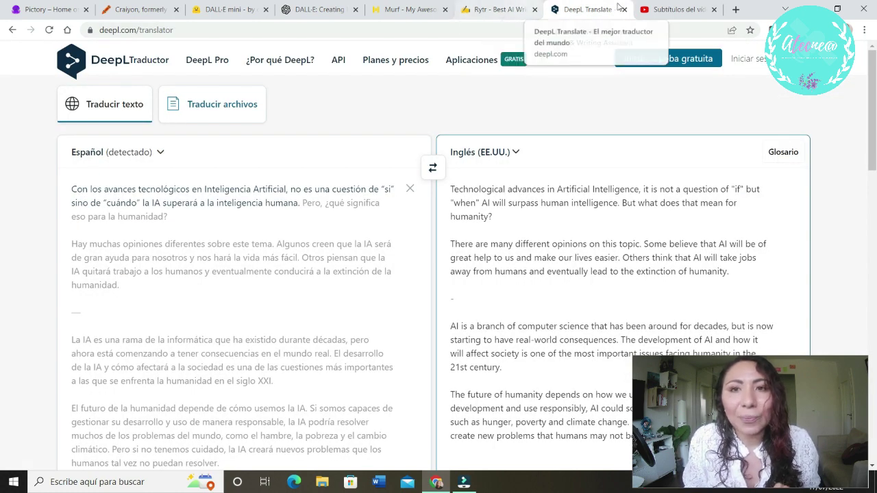
pyautogui.click(404, 9)
pyautogui.click(212, 179)
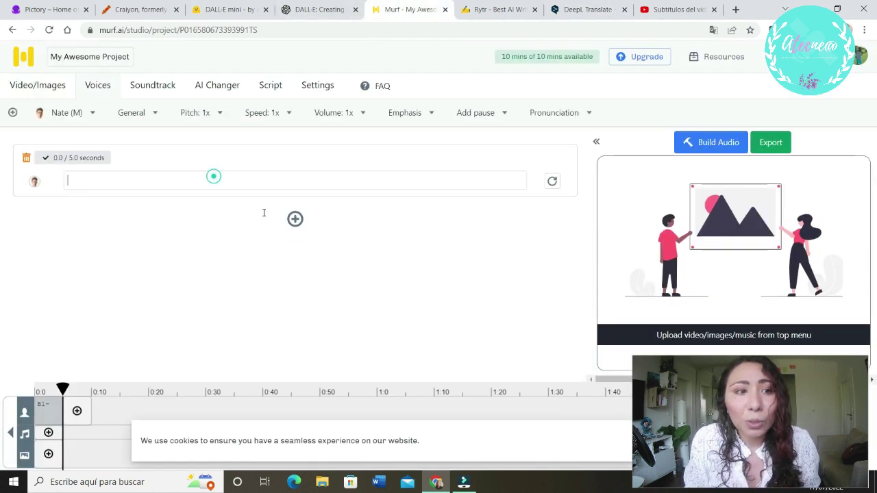
pyautogui.hotkey('ctrl', 'v')
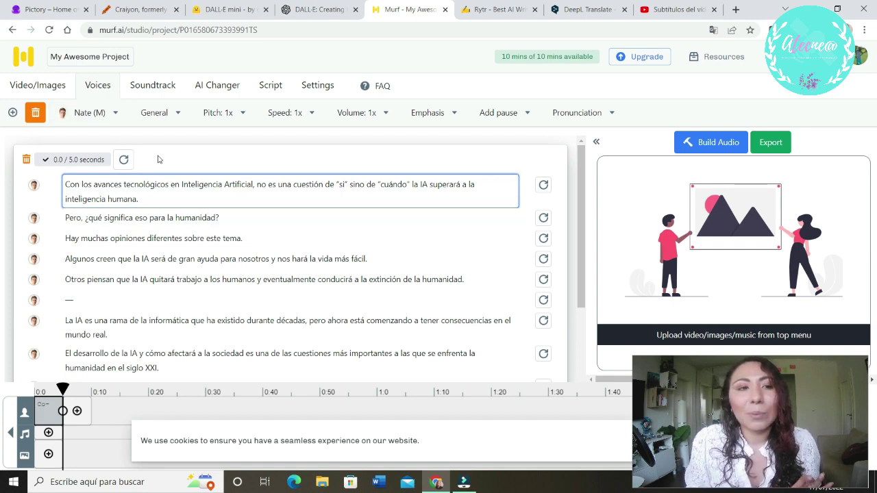
# Change the voice-over block's voice to Raquel (F) from the Spanish - Mexico voices.
pyautogui.click(110, 114)
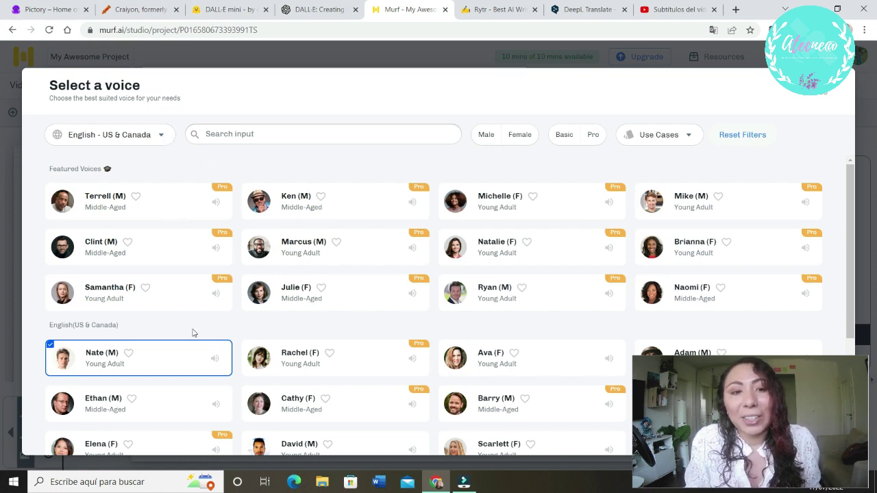
pyautogui.scroll(-2, 265, 334)
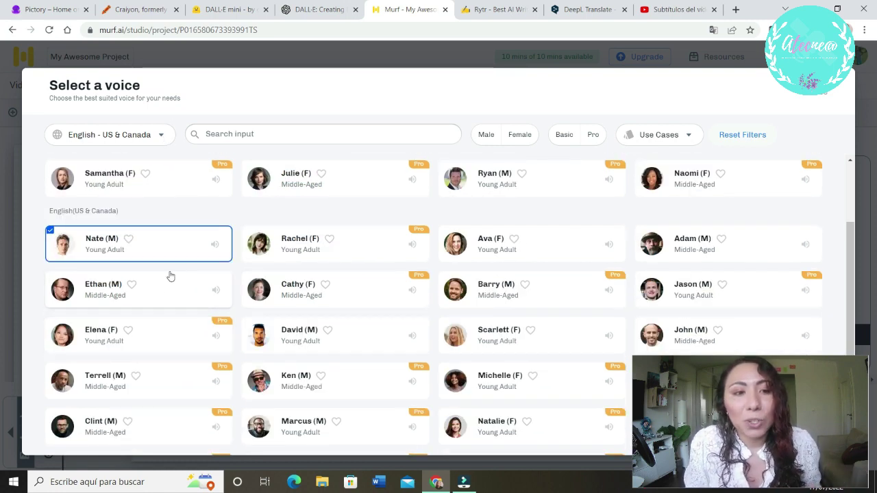
pyautogui.scroll(2, 264, 268)
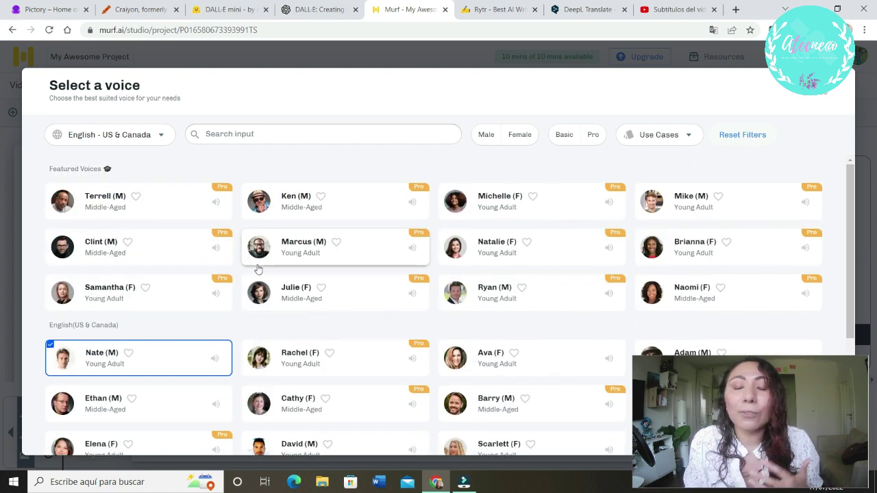
pyautogui.click(162, 137)
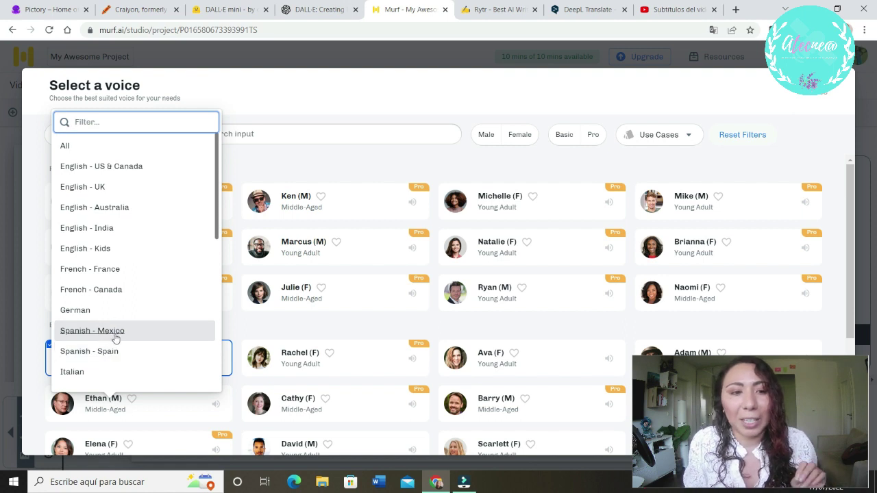
pyautogui.click(117, 332)
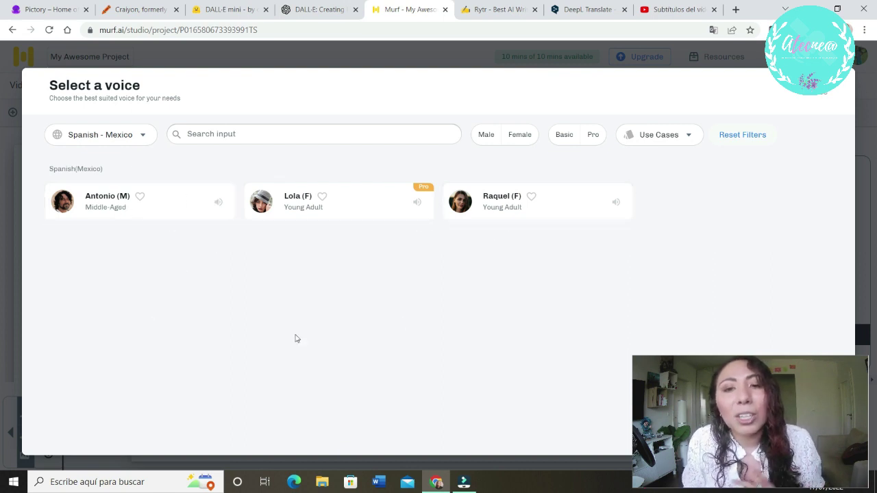
pyautogui.click(546, 215)
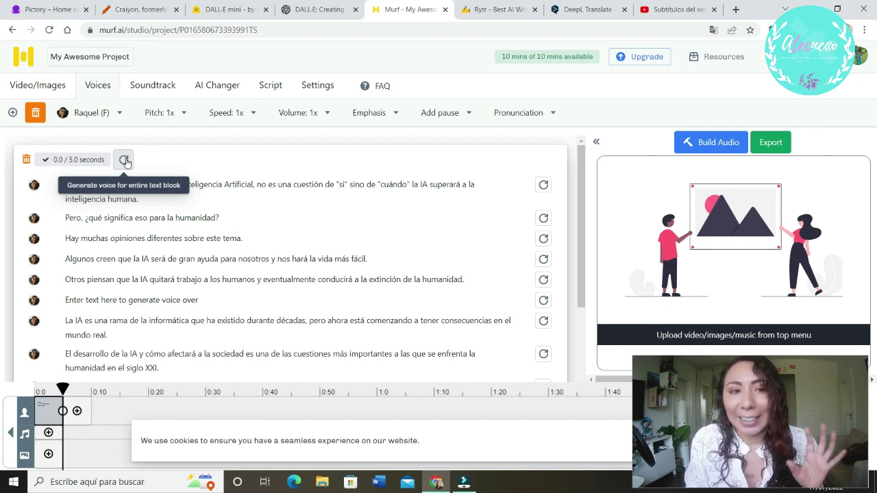
# Generate the voice for the entire text block, move the playhead to the start and play the first sentence.
pyautogui.click(124, 160)
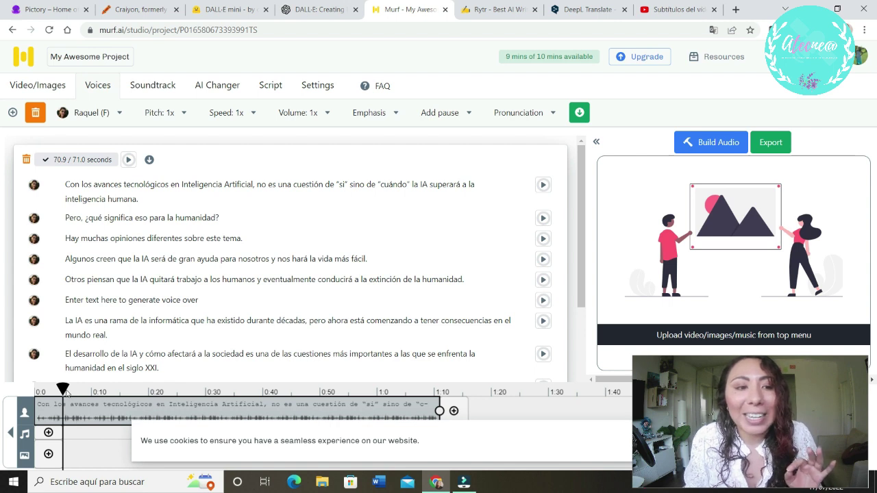
pyautogui.moveTo(63, 389); pyautogui.dragTo(37, 390)
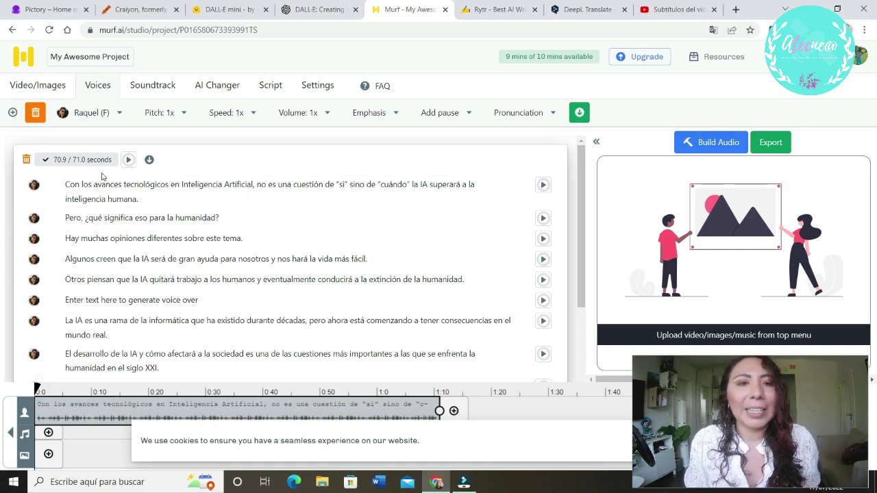
pyautogui.scroll(-2, 130, 192)
pyautogui.scroll(2, 163, 200)
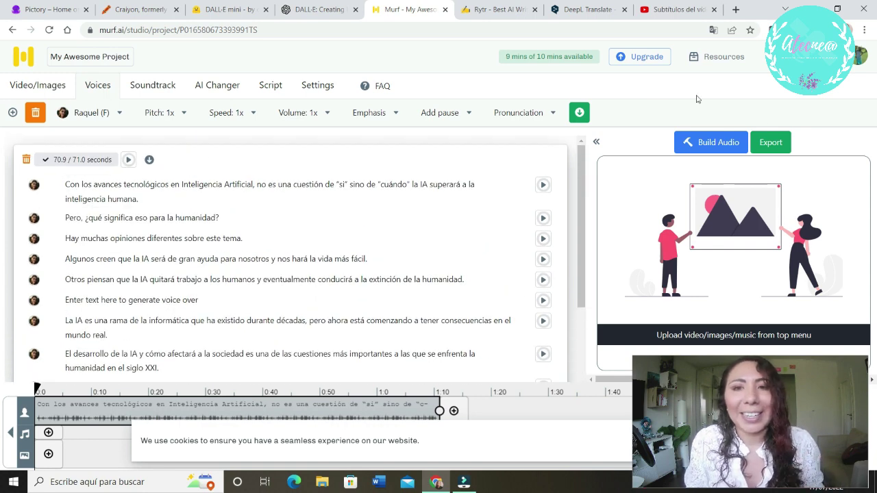
pyautogui.click(543, 184)
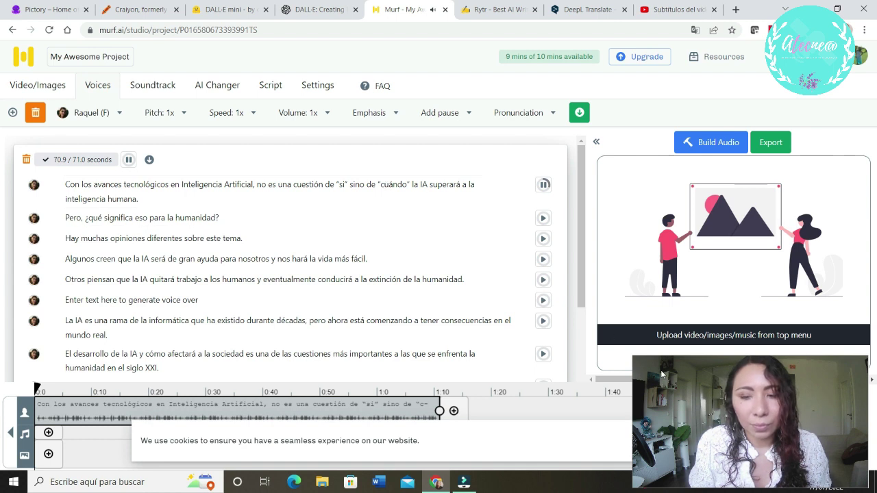
pyautogui.moveTo(672, 378); pyautogui.dragTo(664, 356)
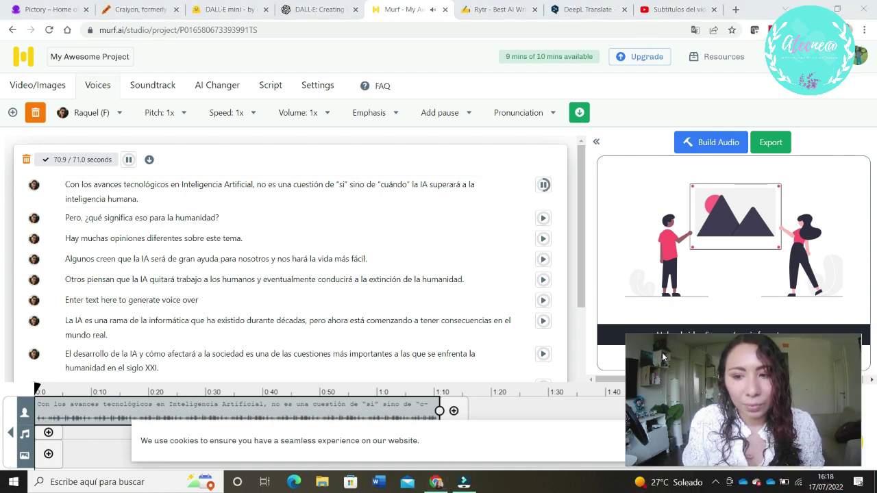
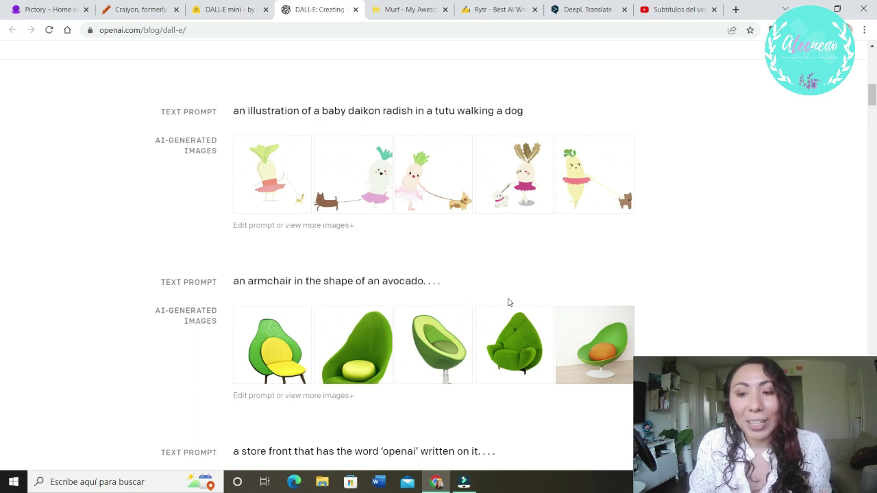
# Look through the example prompts and AI-generated images in OpenAI's DALL·E article, down to the Geographic Knowledge section.
pyautogui.scroll(-1, 514, 299)
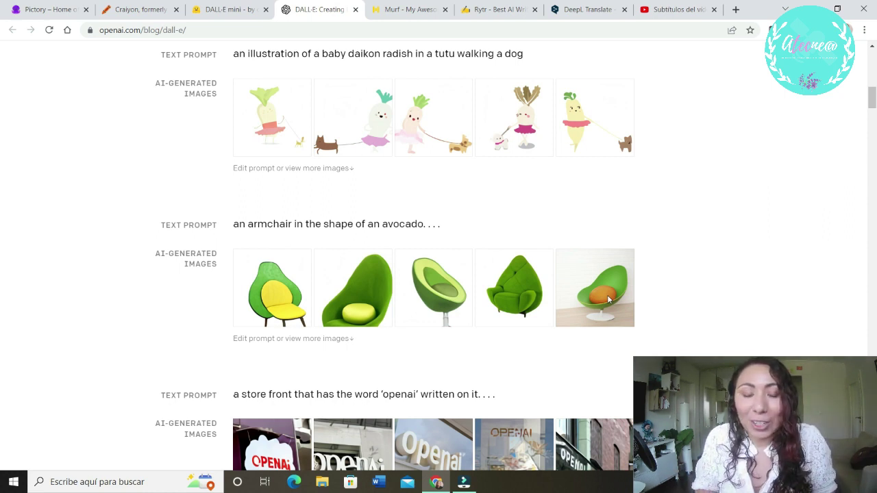
pyautogui.scroll(-20, 504, 209)
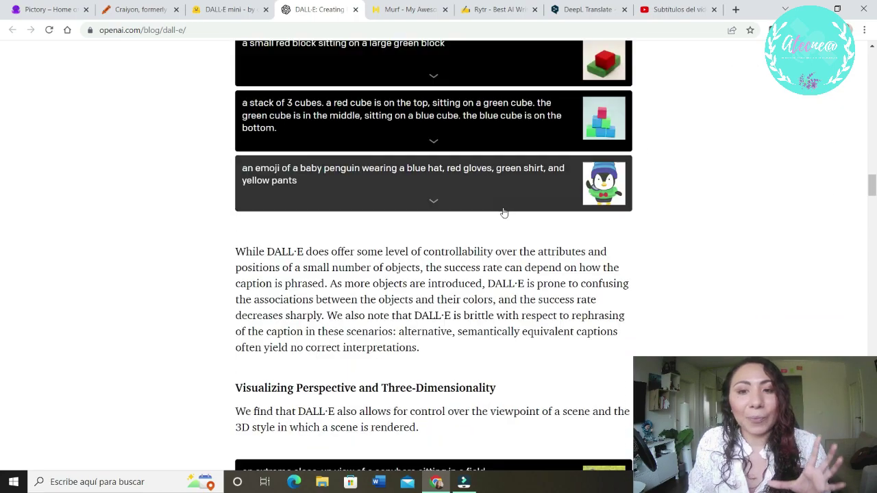
pyautogui.scroll(-14, 504, 205)
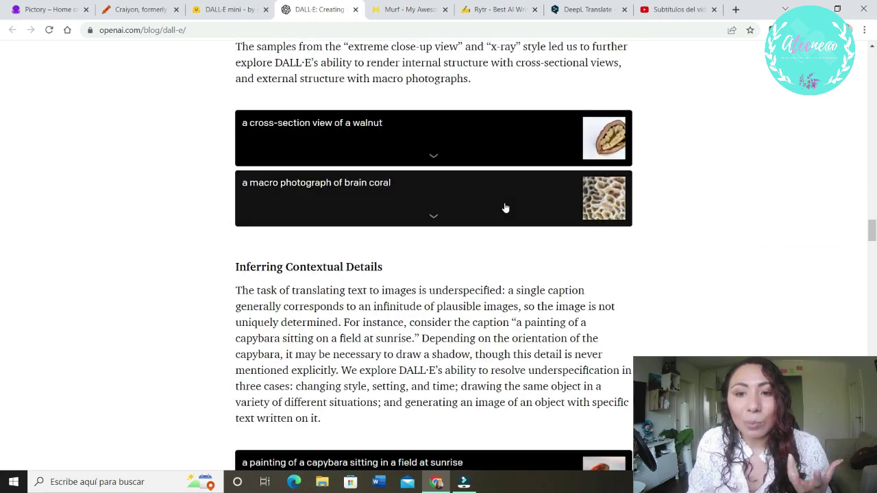
pyautogui.scroll(-18, 505, 208)
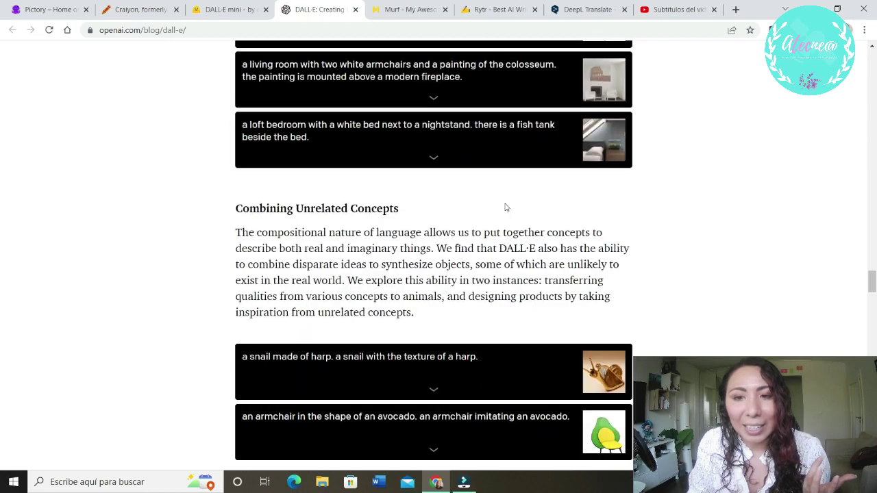
pyautogui.scroll(-15, 505, 207)
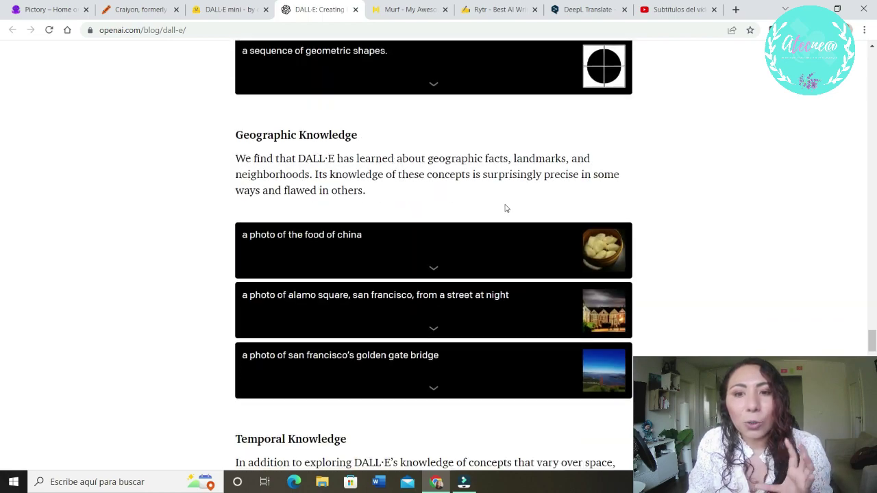
pyautogui.scroll(3, 520, 216)
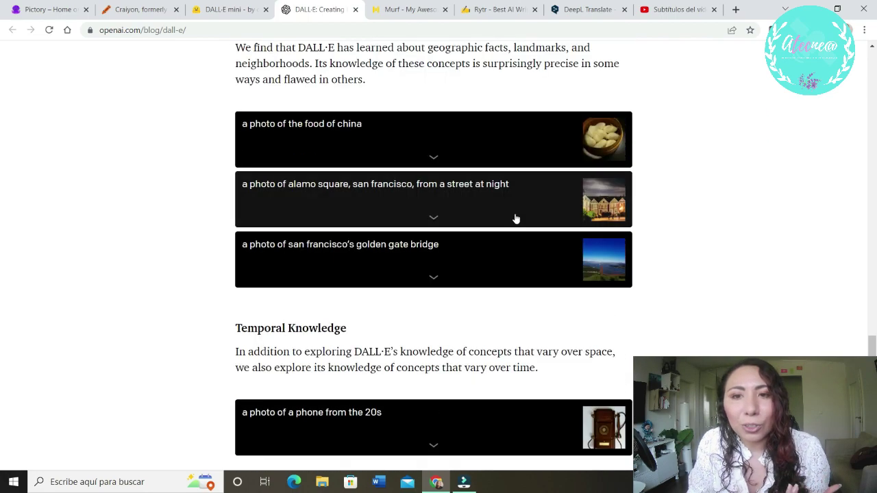
# Expand the Alamo Square, San Francisco, at night example and examine its AI-generated images.
pyautogui.click(434, 220)
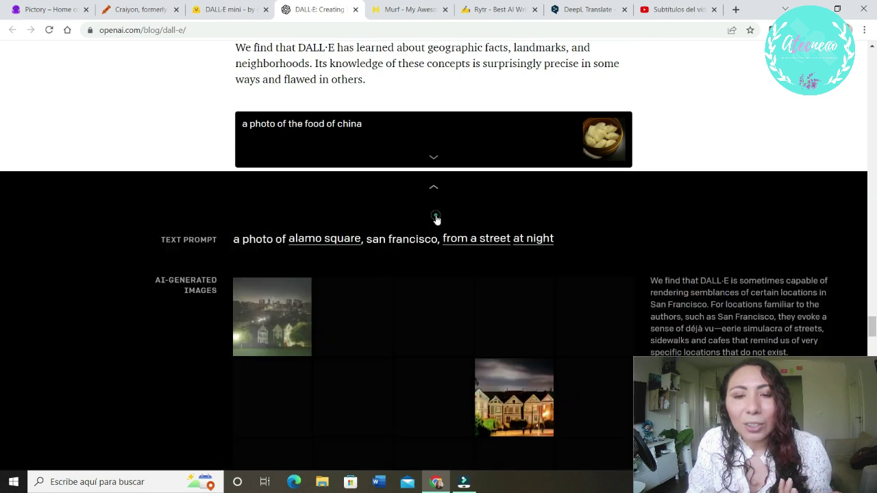
pyautogui.scroll(-2, 439, 233)
pyautogui.scroll(-1, 444, 243)
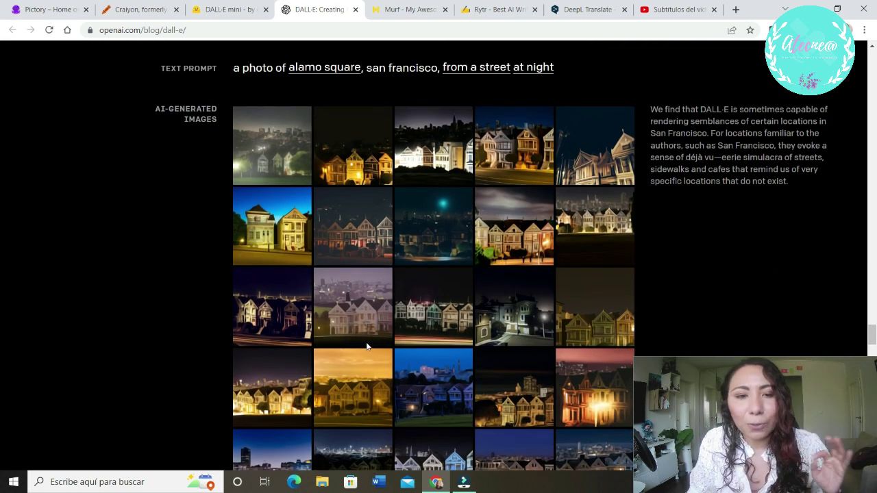
pyautogui.scroll(-2, 370, 349)
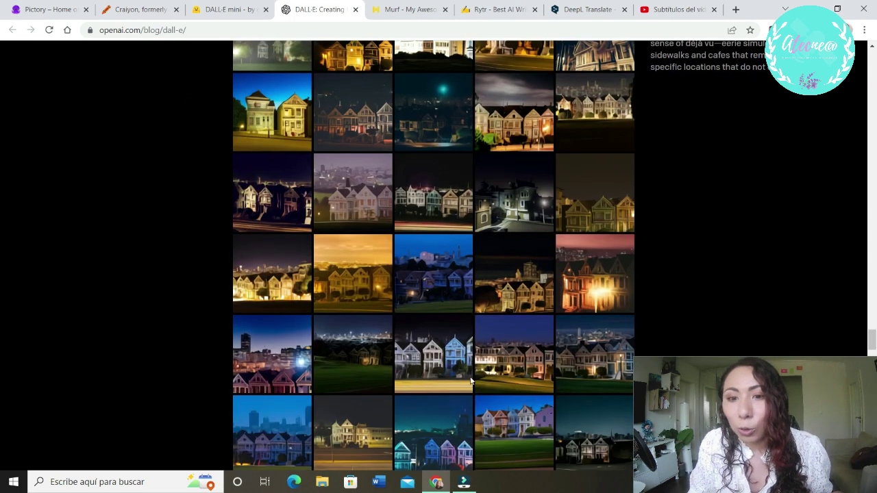
pyautogui.scroll(-3, 471, 381)
pyautogui.scroll(3, 462, 338)
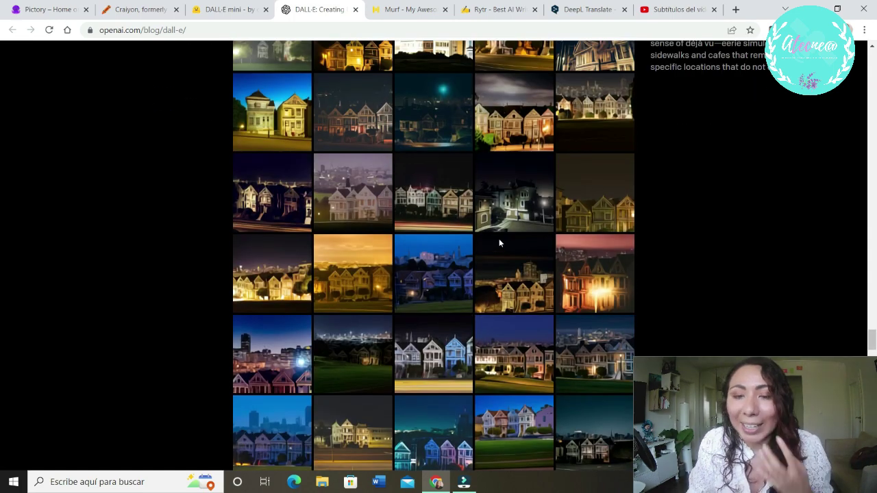
pyautogui.scroll(4, 505, 199)
pyautogui.scroll(-3, 496, 308)
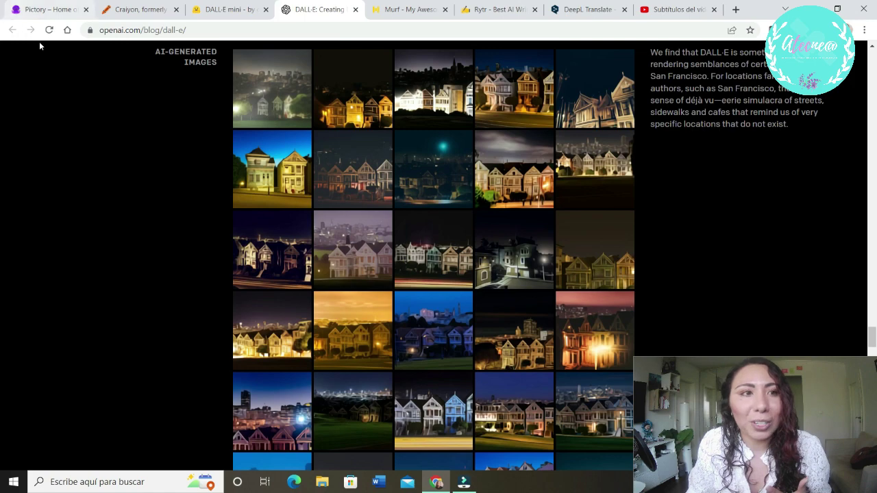
pyautogui.scroll(15, 137, 94)
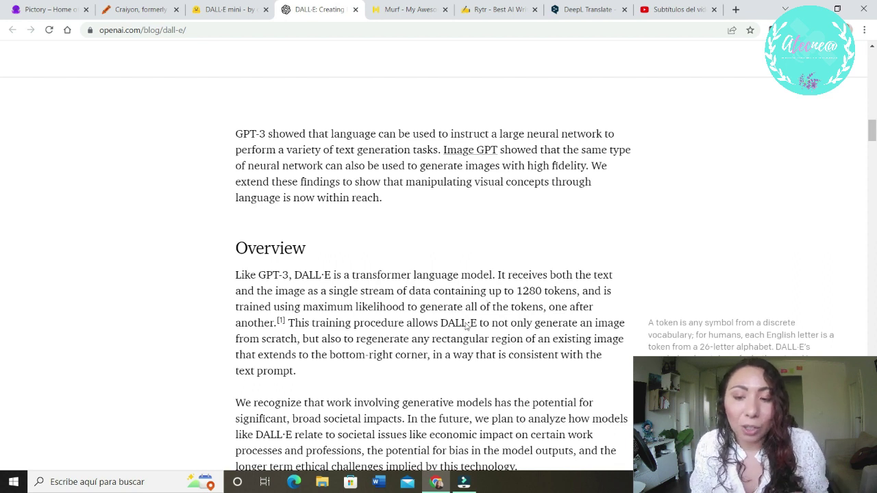
# Switch to the DALL·E mini space on Hugging Face, examine its prompt form and view the saved sample result images.
pyautogui.click(205, 6)
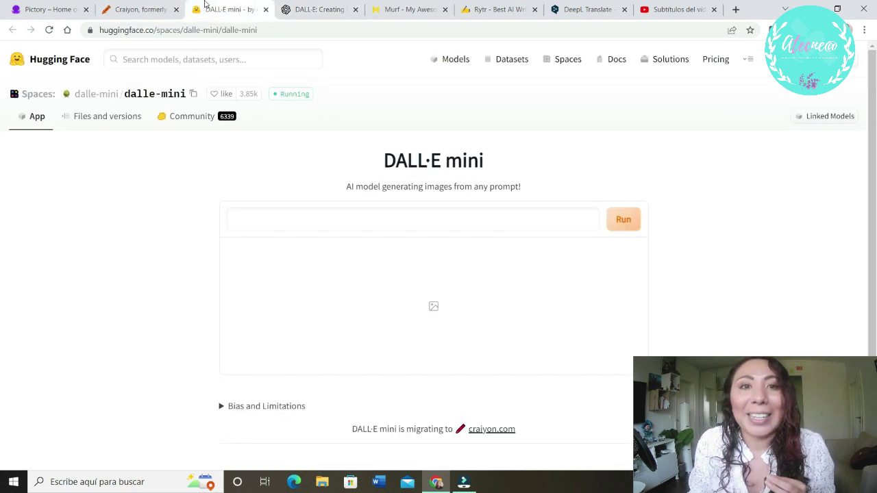
pyautogui.click(524, 225)
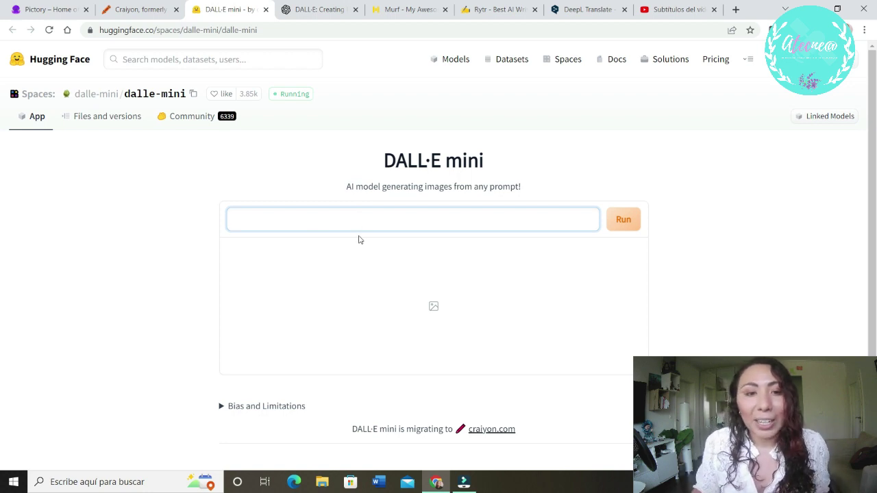
pyautogui.scroll(-2, 296, 218)
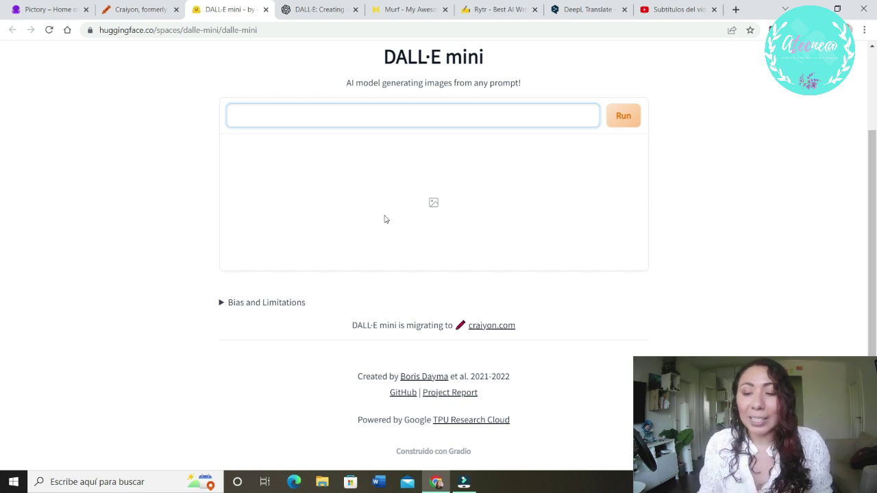
pyautogui.scroll(1, 386, 219)
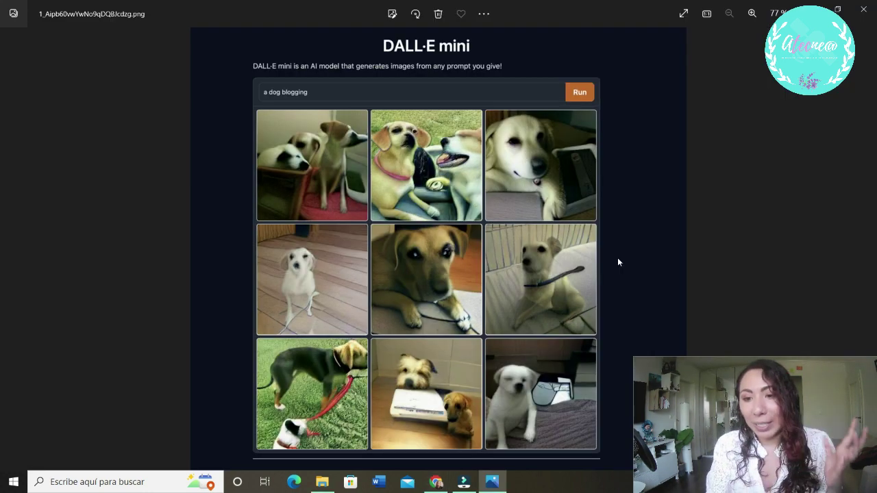
pyautogui.press('Right')
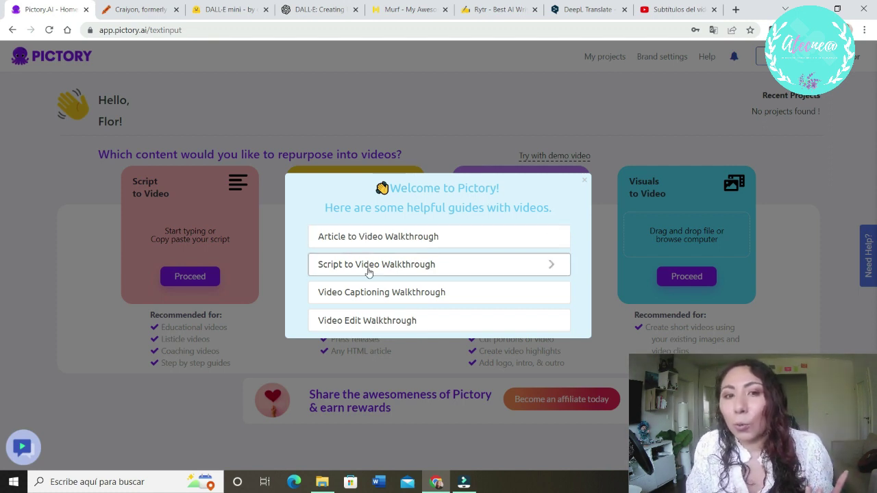
# In Pictory, dismiss the welcome guides and open the Script to Video editor with its script area ready for text.
pyautogui.click(135, 309)
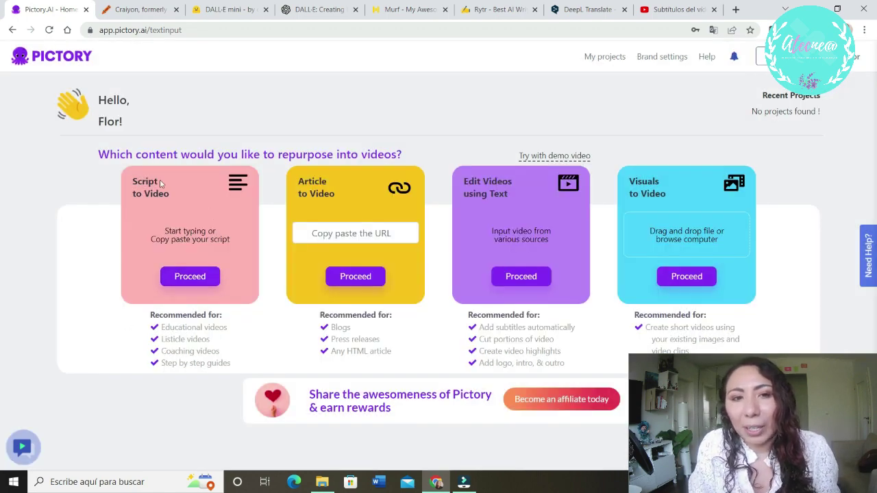
pyautogui.click(190, 276)
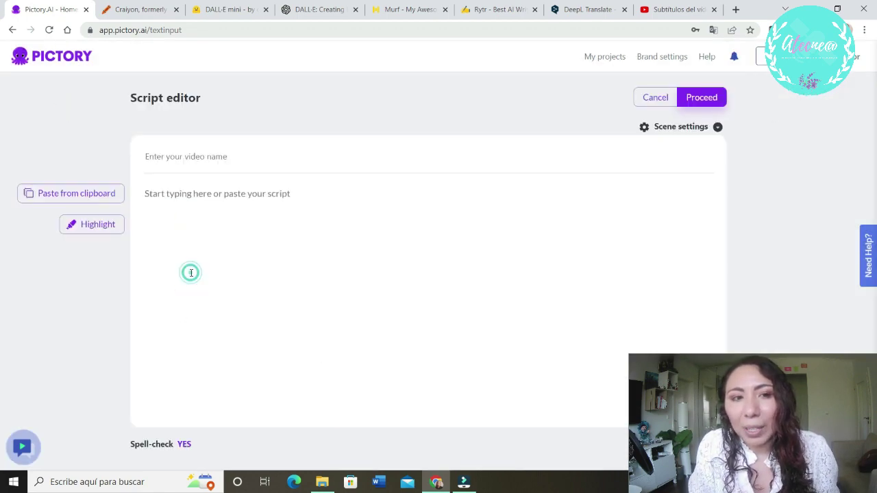
pyautogui.click(416, 244)
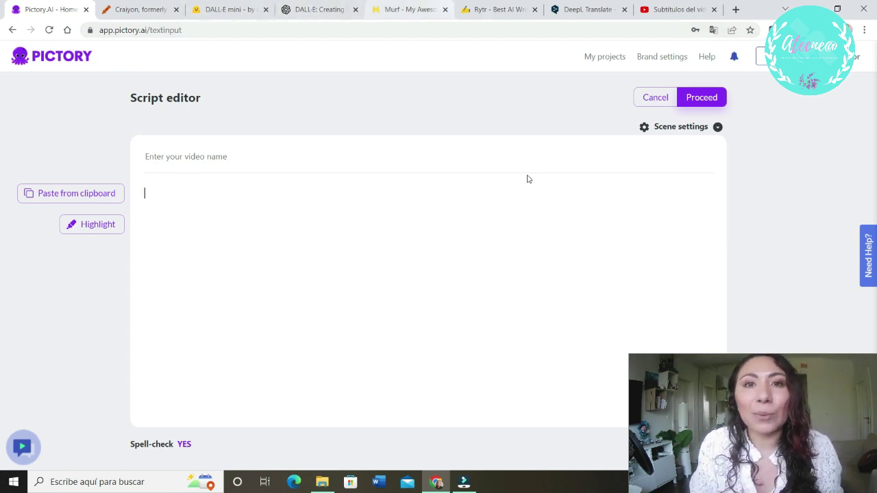
# Copy the full generated Spanish article about Inteligencia Artificial from the Rytr document and paste it into Pictory's script editor.
pyautogui.click(497, 9)
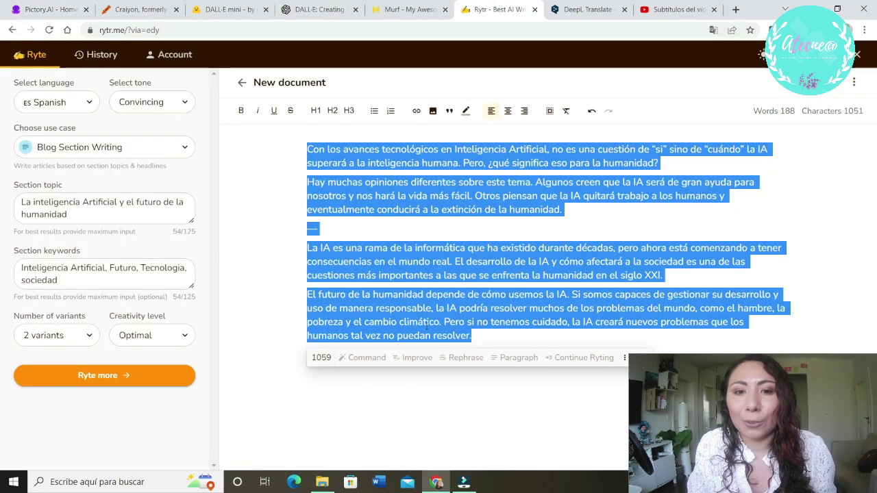
pyautogui.click(424, 325)
pyautogui.moveTo(489, 336); pyautogui.dragTo(277, 145)
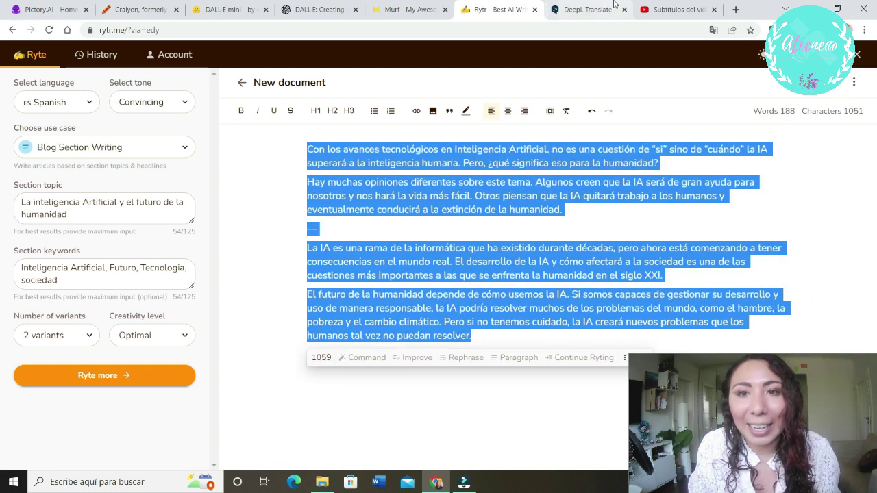
pyautogui.click(219, 9)
pyautogui.click(137, 9)
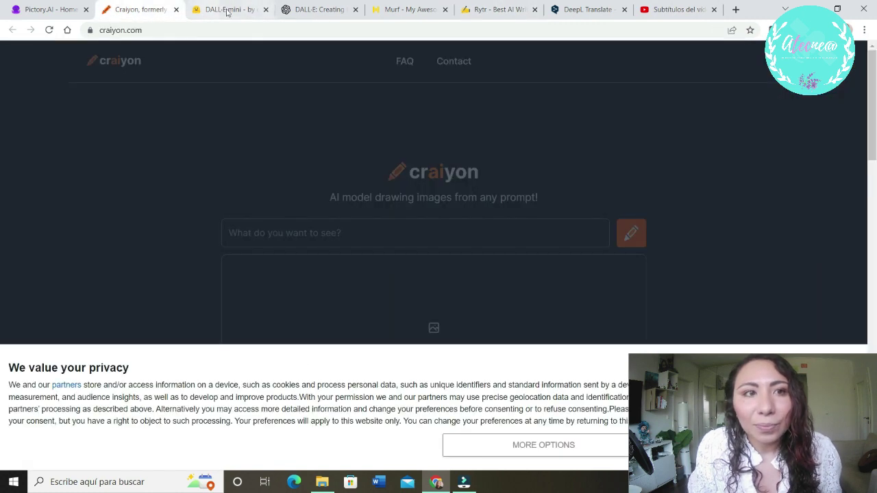
pyautogui.click(27, 7)
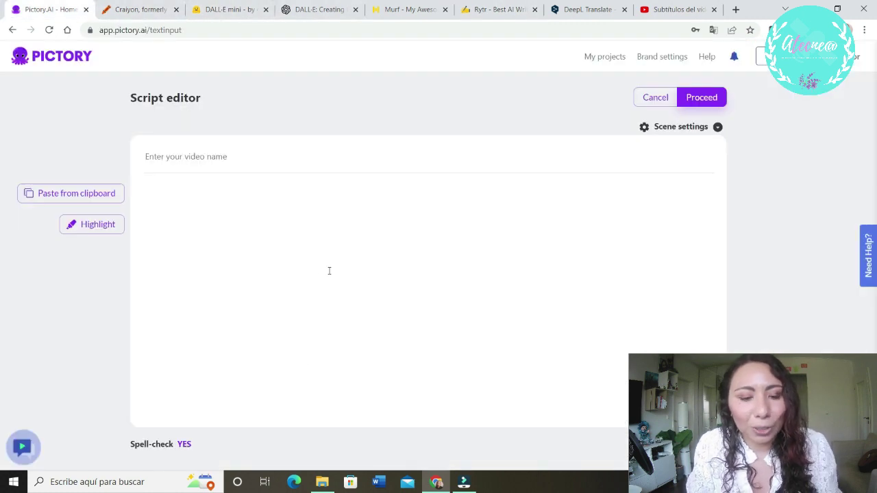
pyautogui.hotkey('ctrl', 'v')
# Delete the stray dash line between the second and third script paragraphs and proceed to the aspect ratio choice.
pyautogui.moveTo(178, 253); pyautogui.dragTo(146, 255)
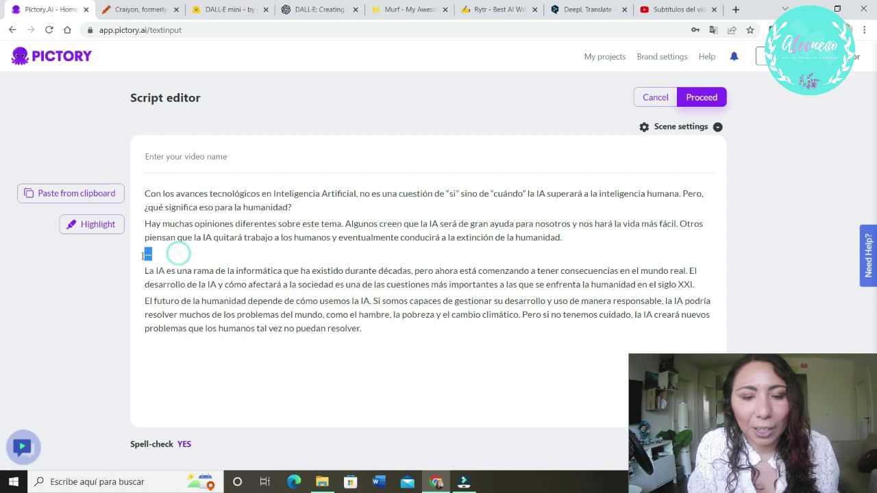
pyautogui.press('BackSpace')
pyautogui.press('BackSpace')
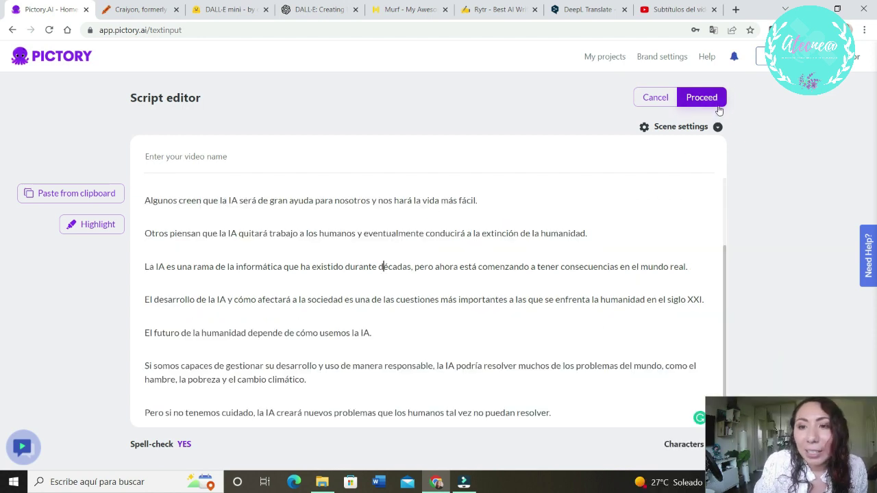
pyautogui.click(709, 99)
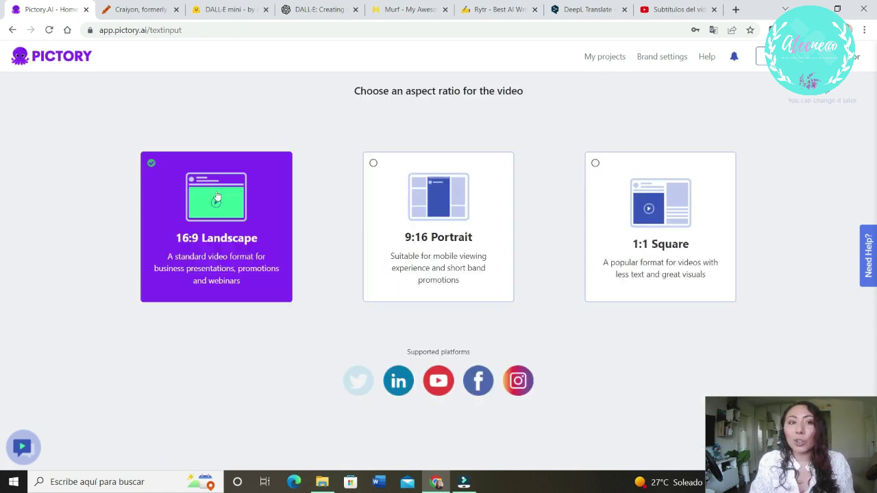
# Compare the Landscape, Portrait and Square formats with their supported platforms, and choose 16:9 Landscape for the video.
pyautogui.click(225, 239)
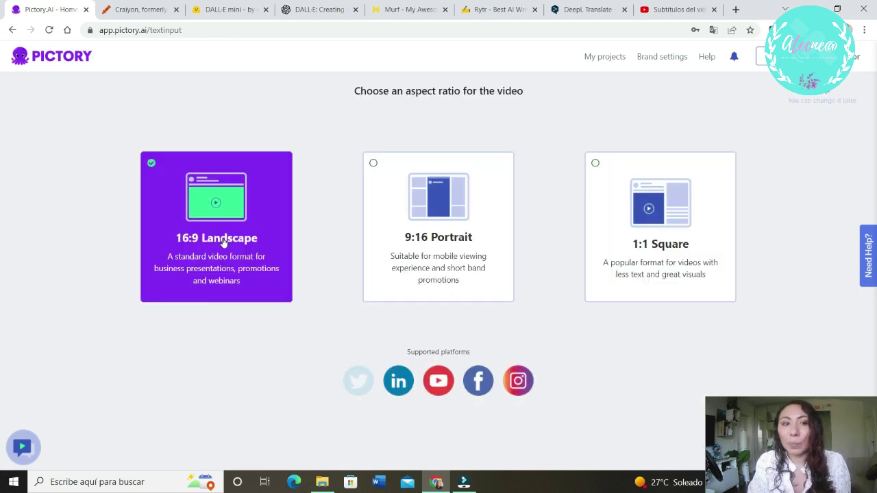
pyautogui.click(480, 267)
pyautogui.click(699, 262)
pyautogui.click(411, 274)
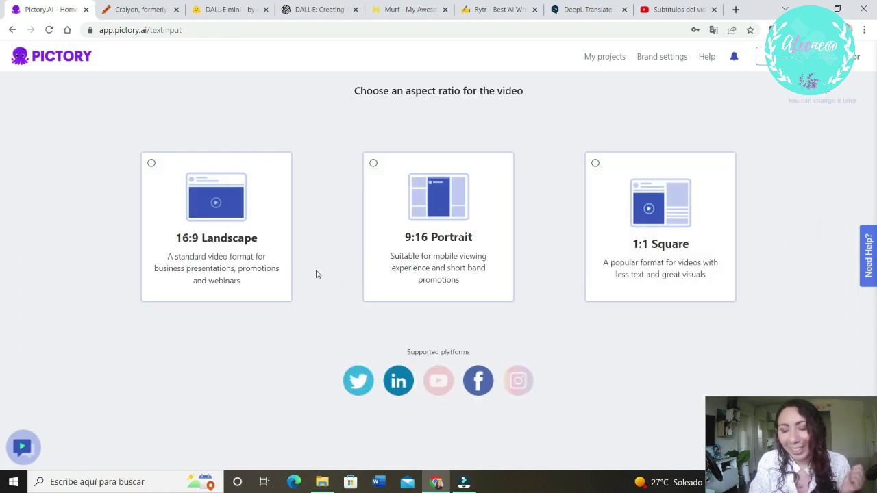
pyautogui.click(659, 241)
pyautogui.click(210, 244)
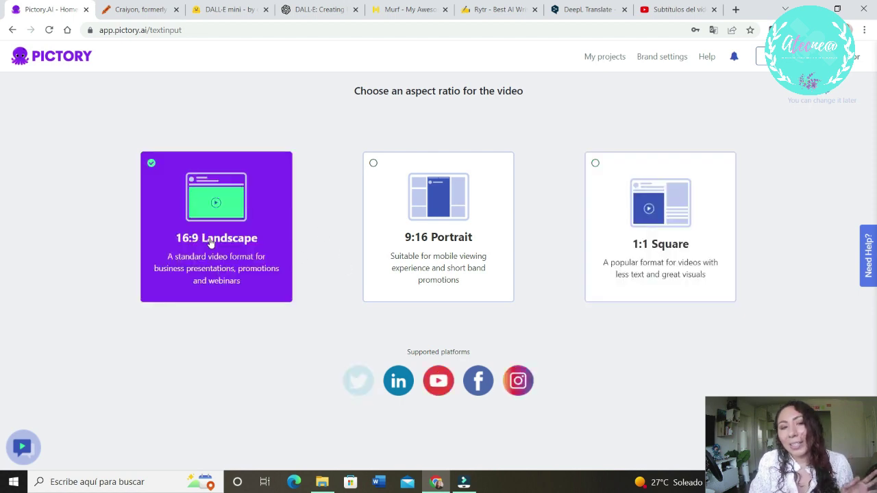
pyautogui.click(500, 222)
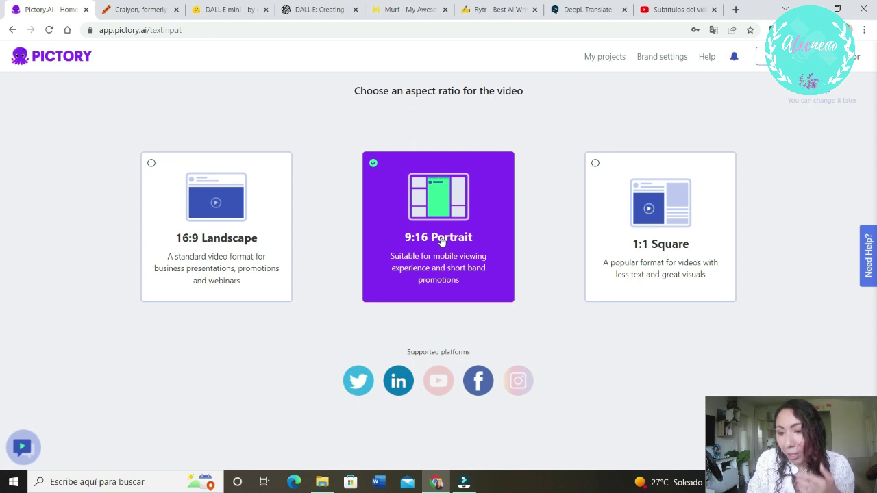
pyautogui.click(644, 255)
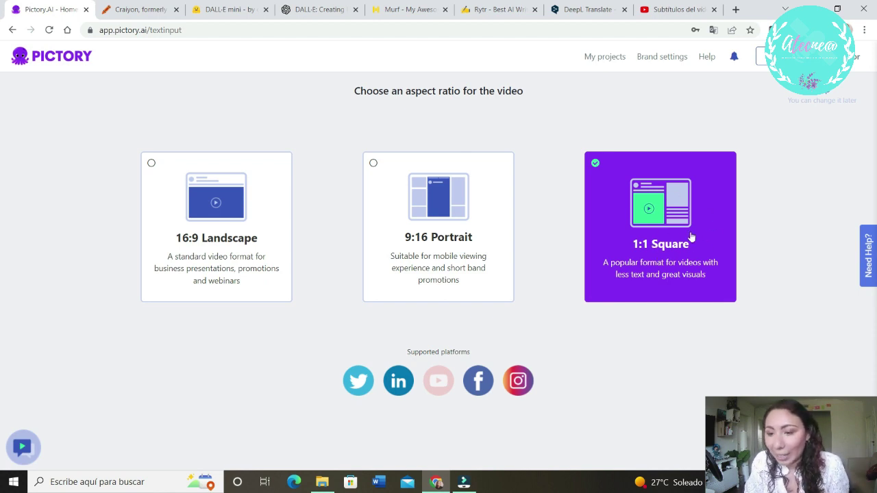
pyautogui.click(216, 210)
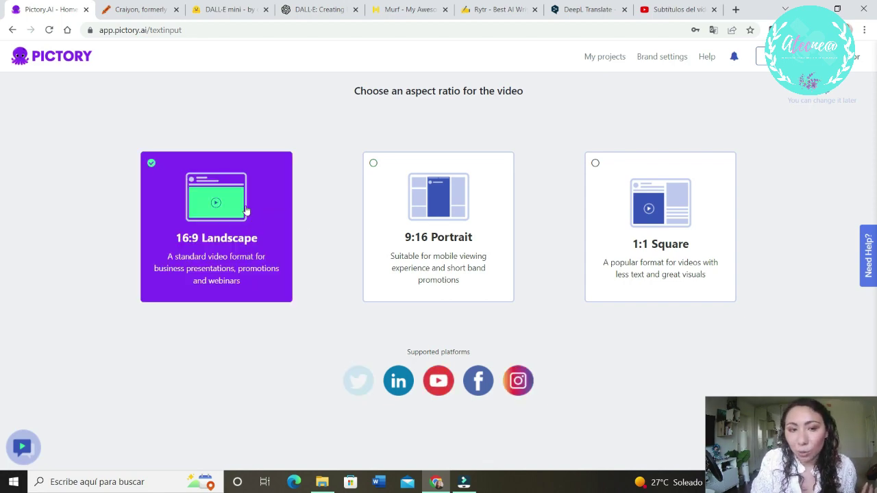
pyautogui.click(246, 211)
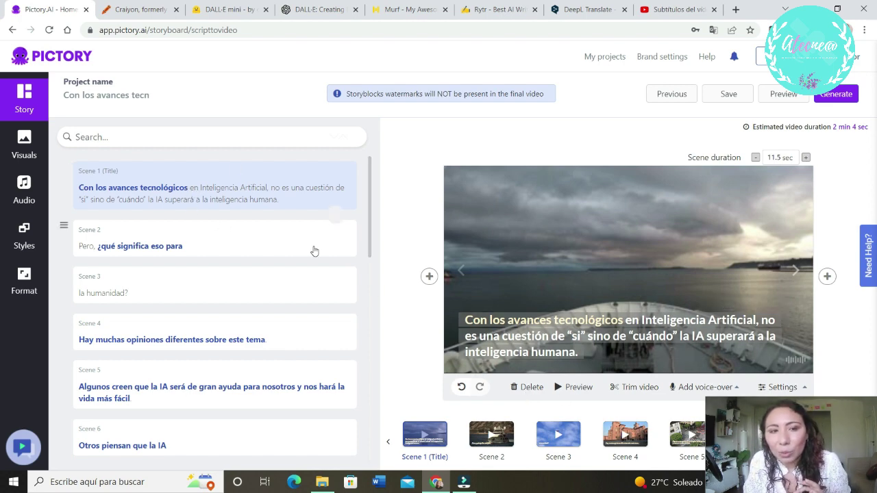
# Preview the title scene in the storyboard, stop playback and look through the list of script scenes.
pyautogui.click(559, 387)
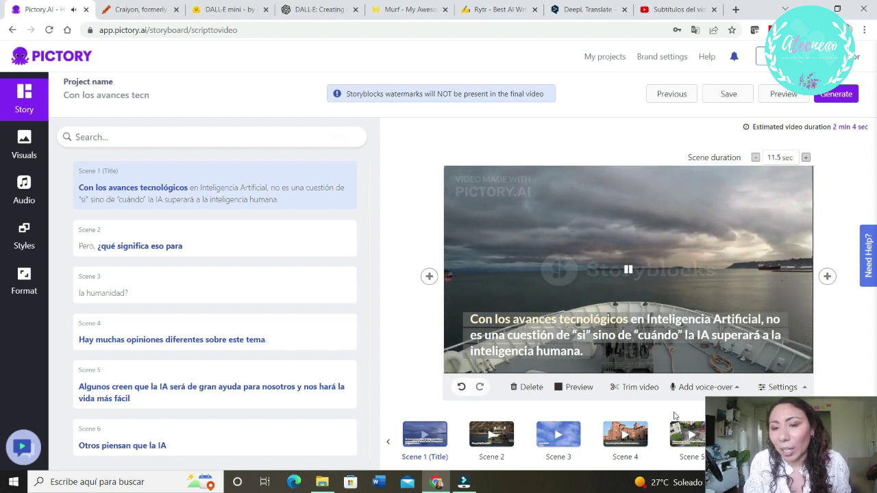
pyautogui.click(559, 388)
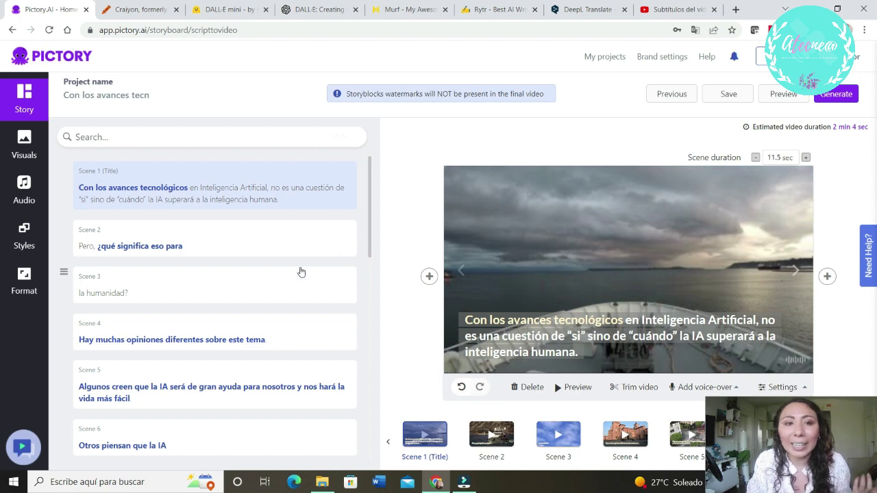
pyautogui.scroll(-10, 198, 366)
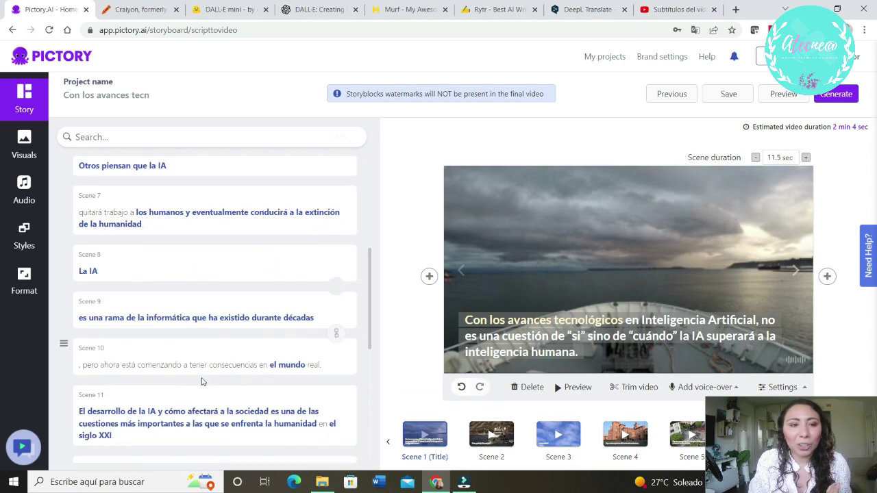
pyautogui.scroll(5, 199, 370)
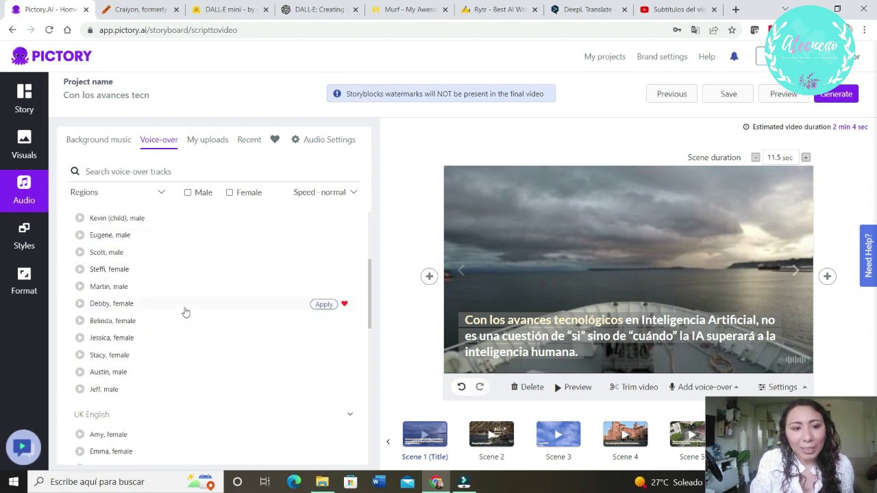
# Browse the English voice-over tracks by region and apply the US English female voice Kimberly to the video.
pyautogui.scroll(-7, 186, 322)
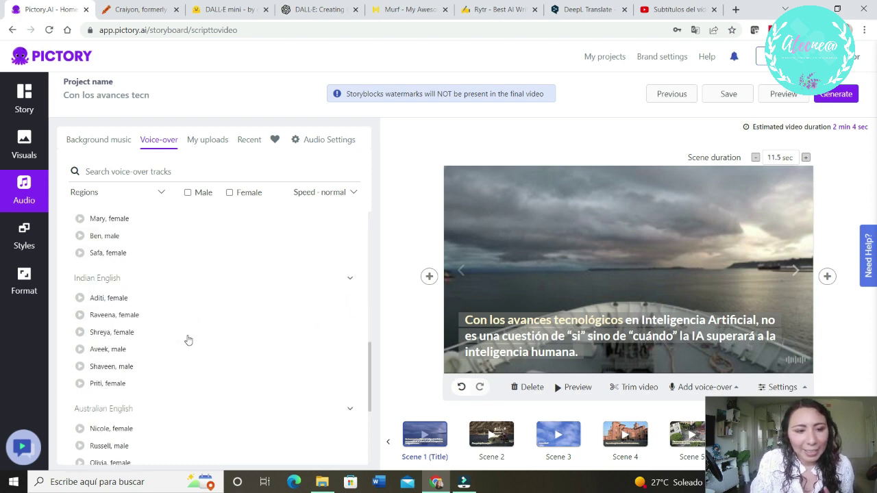
pyautogui.scroll(7, 137, 421)
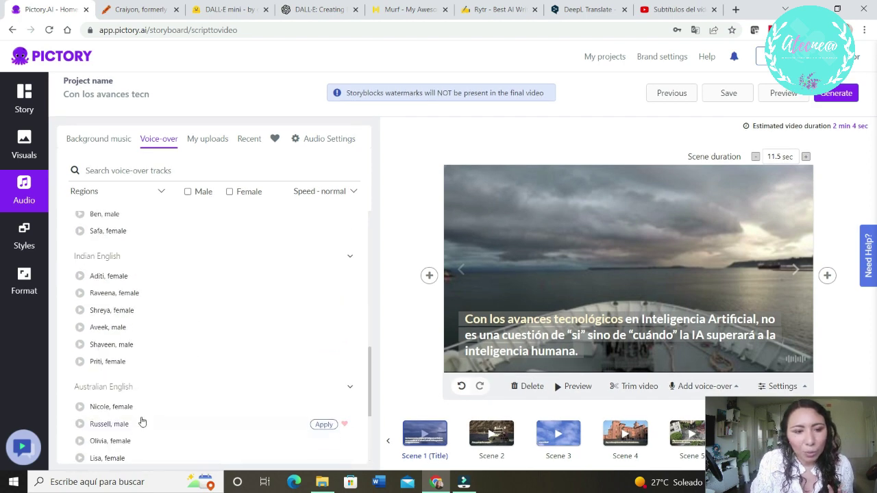
pyautogui.scroll(-5, 140, 302)
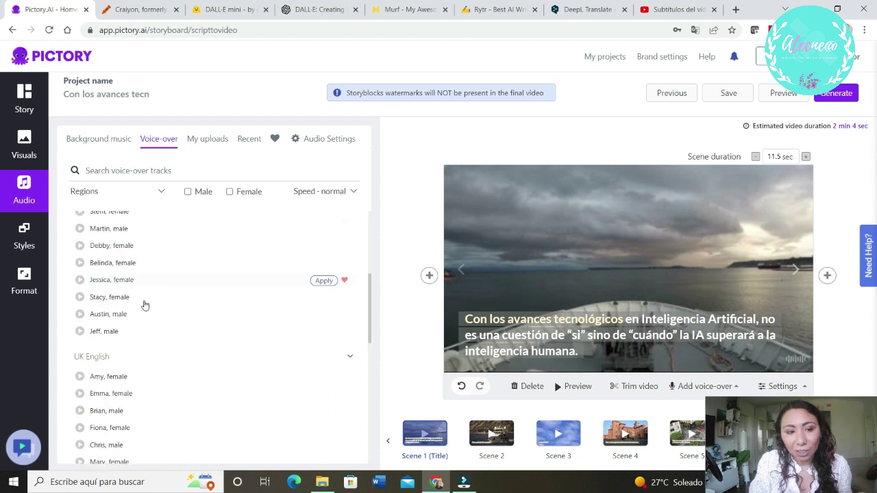
pyautogui.scroll(-6, 148, 387)
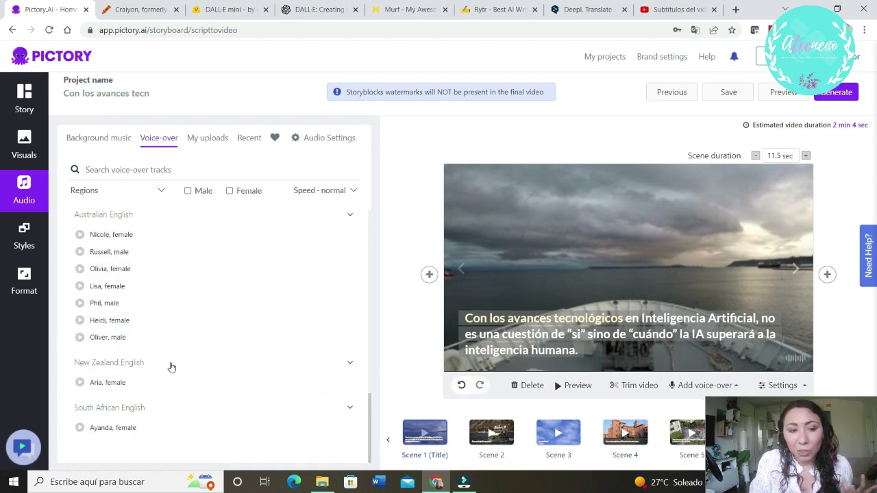
pyautogui.scroll(10, 202, 384)
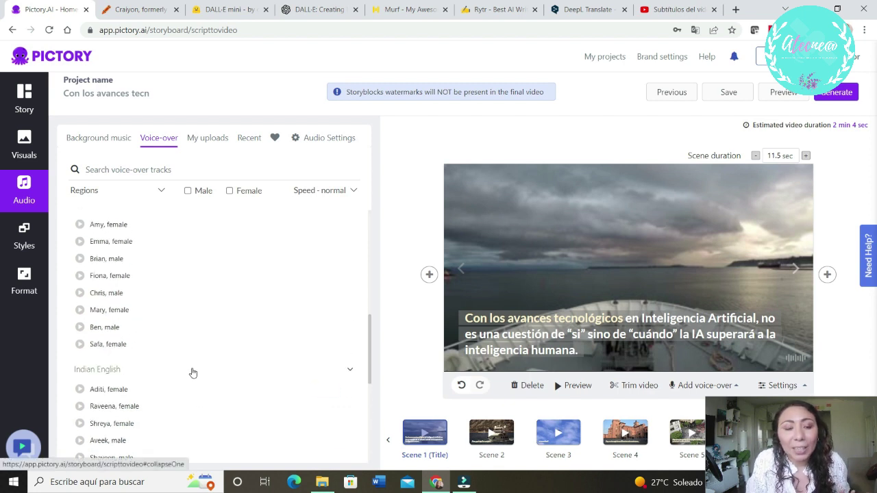
pyautogui.scroll(3, 193, 366)
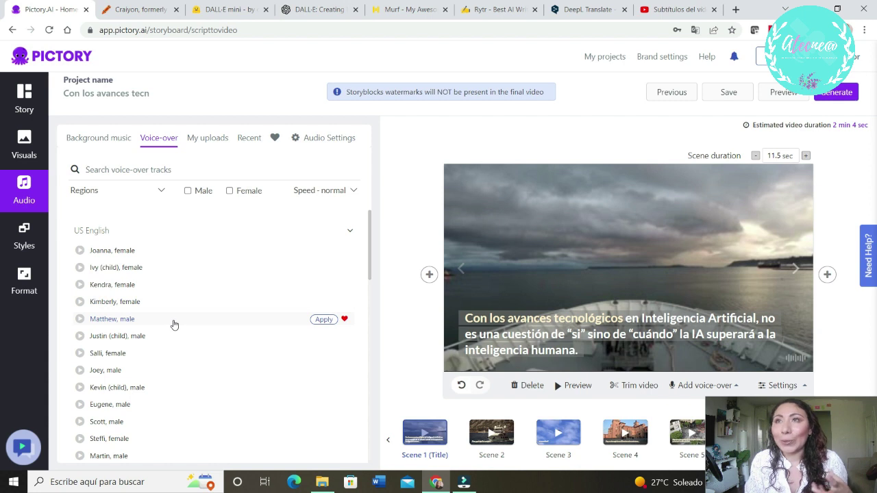
pyautogui.scroll(-3, 202, 284)
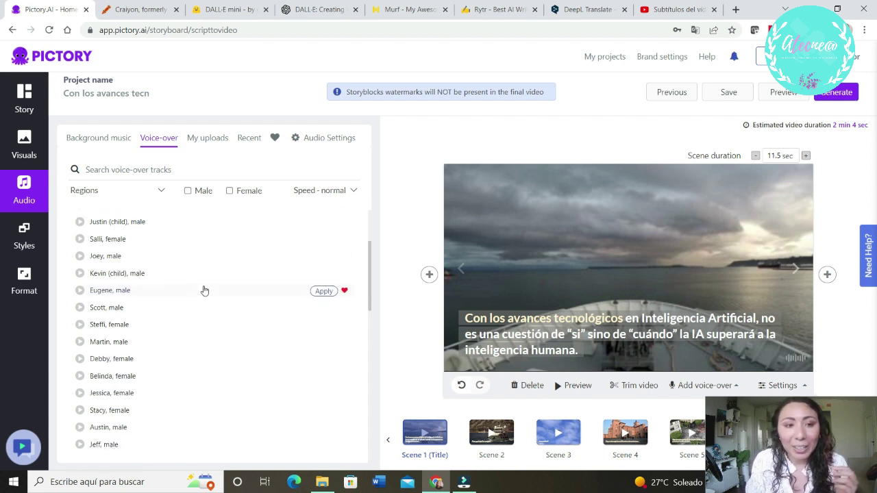
pyautogui.scroll(2, 202, 288)
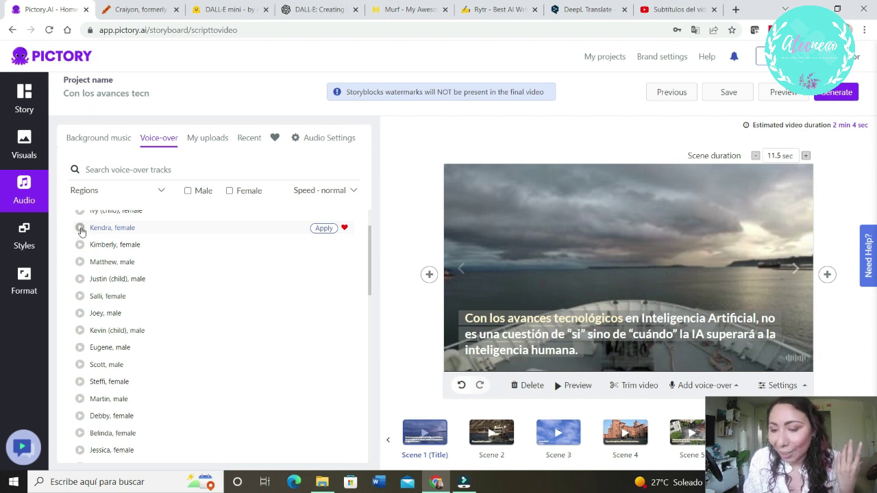
pyautogui.click(112, 248)
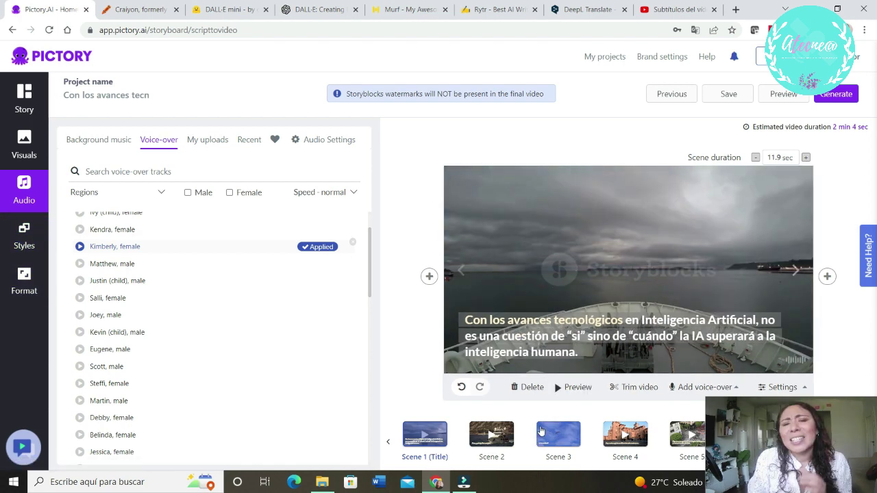
# Check the visuals of scenes 2, 3 and 5, and return to the title scene.
pyautogui.click(503, 442)
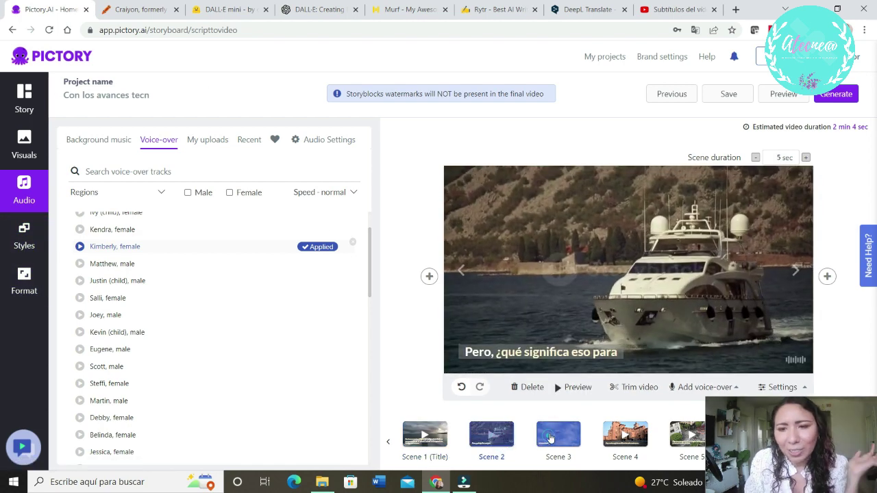
pyautogui.click(559, 435)
pyautogui.click(673, 433)
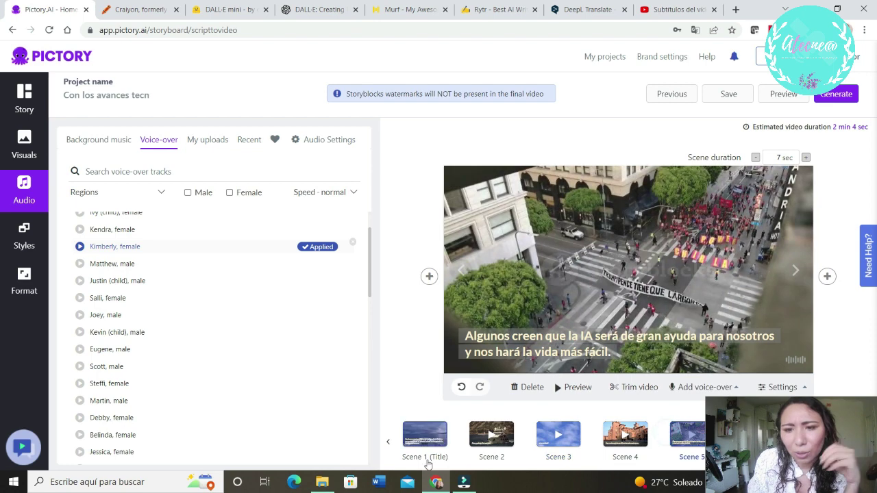
pyautogui.click(420, 442)
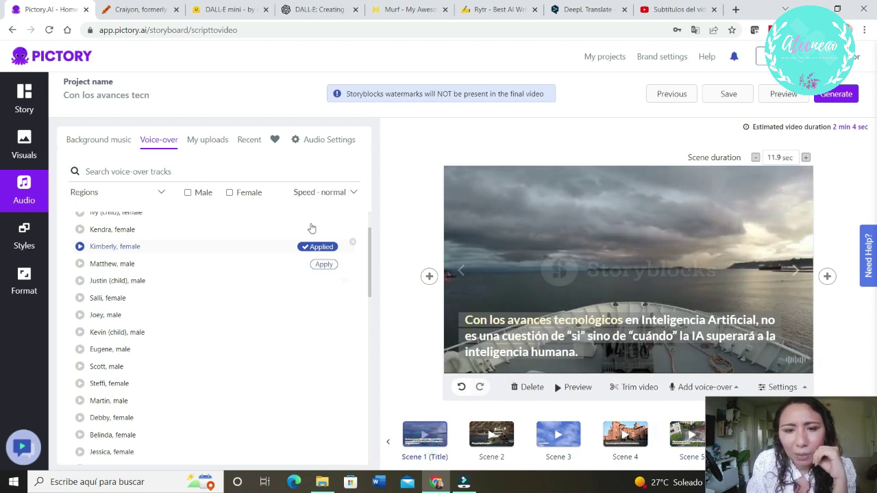
# Search the visuals library for "artificial intelligence" and use the glowing digital brain clip for scene 8, "La IA".
pyautogui.click(24, 145)
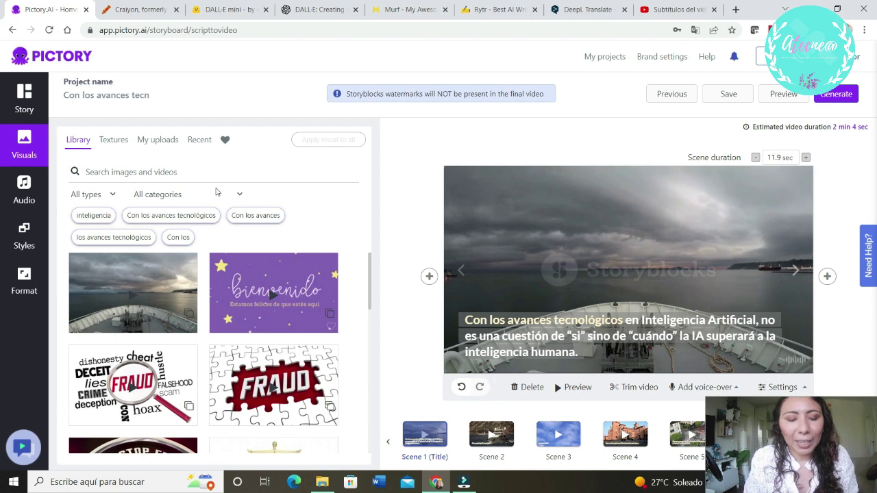
pyautogui.write('Artificial intelligence')
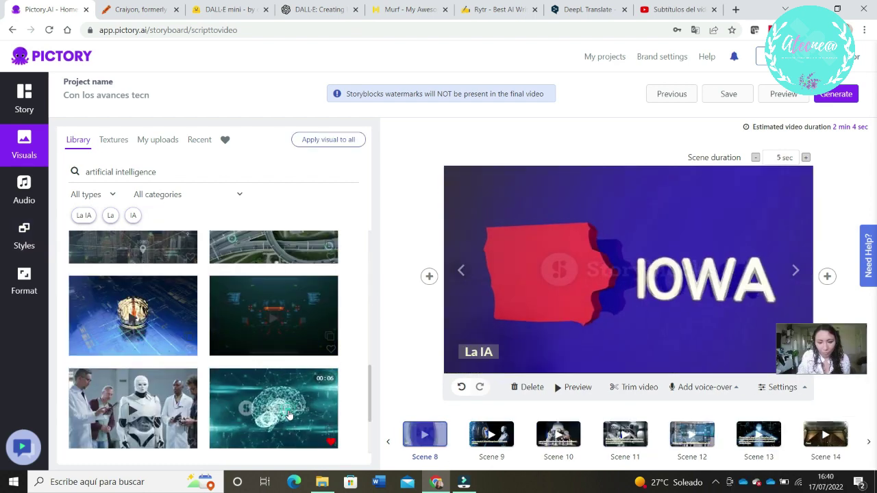
pyautogui.click(274, 408)
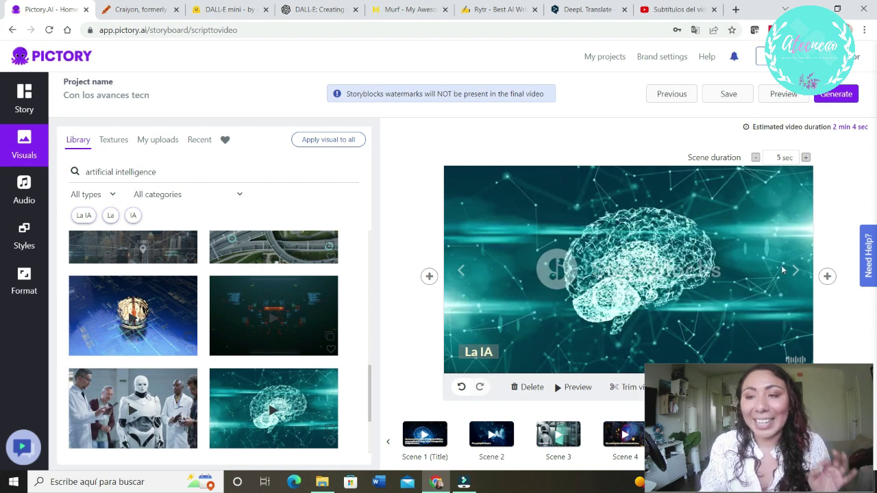
# Open the output choices for generating the finished video.
pyautogui.click(835, 96)
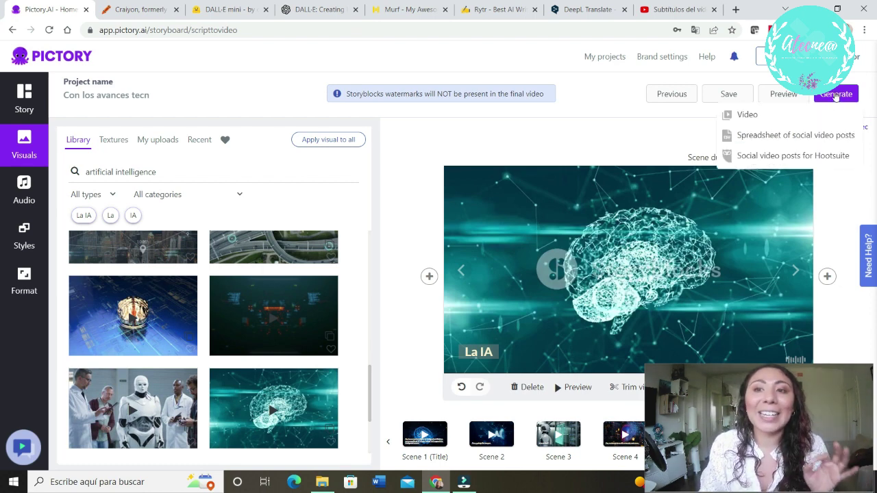